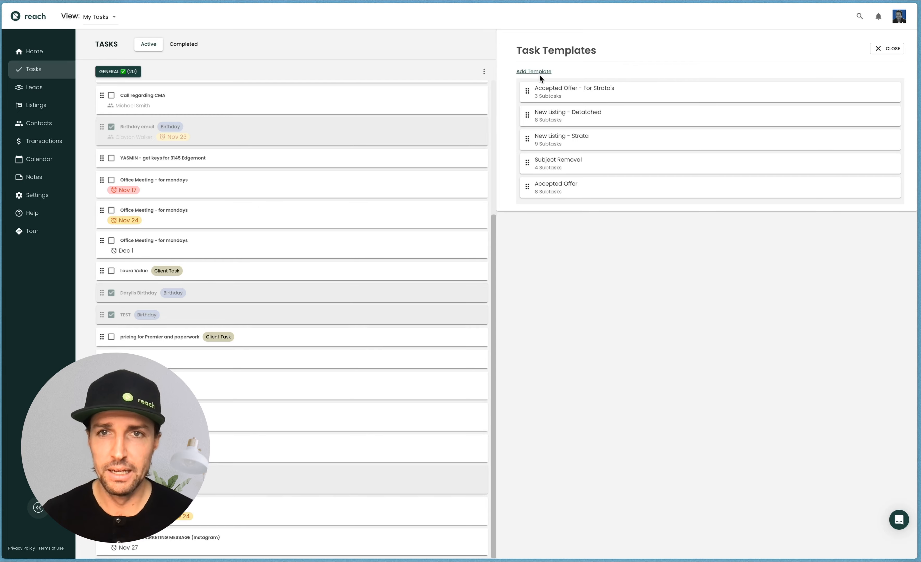
# Add a new task template from the common template Birthday email
pyautogui.click(531, 73)
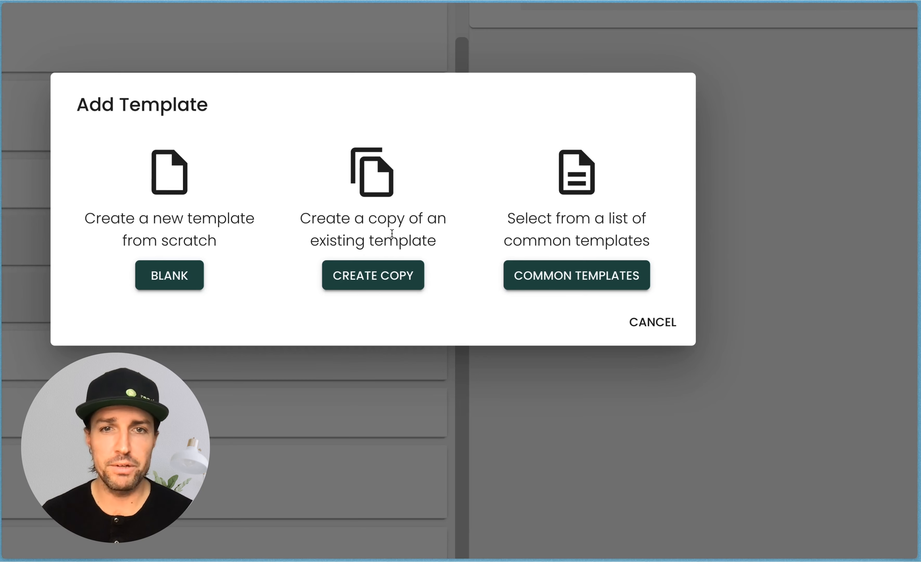
pyautogui.moveTo(529, 223); pyautogui.dragTo(623, 241)
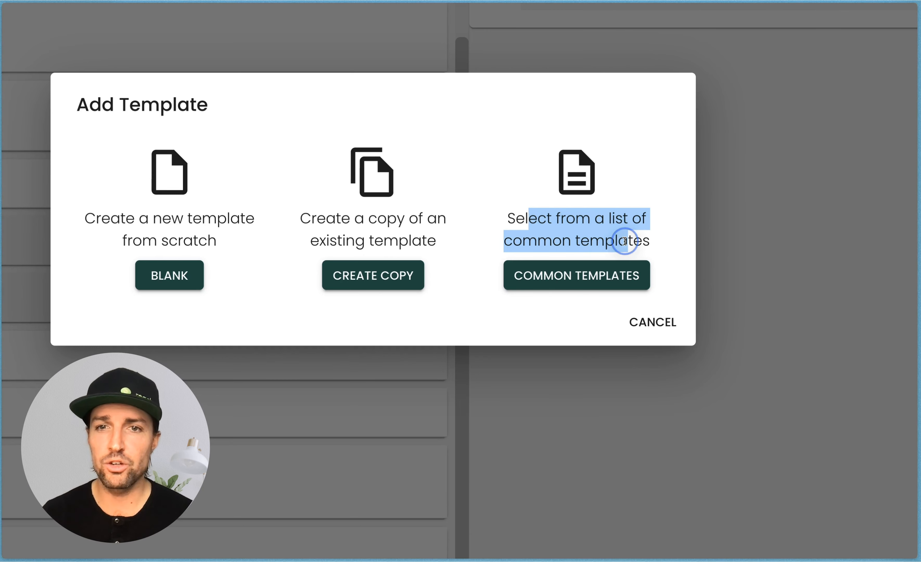
pyautogui.click(624, 241)
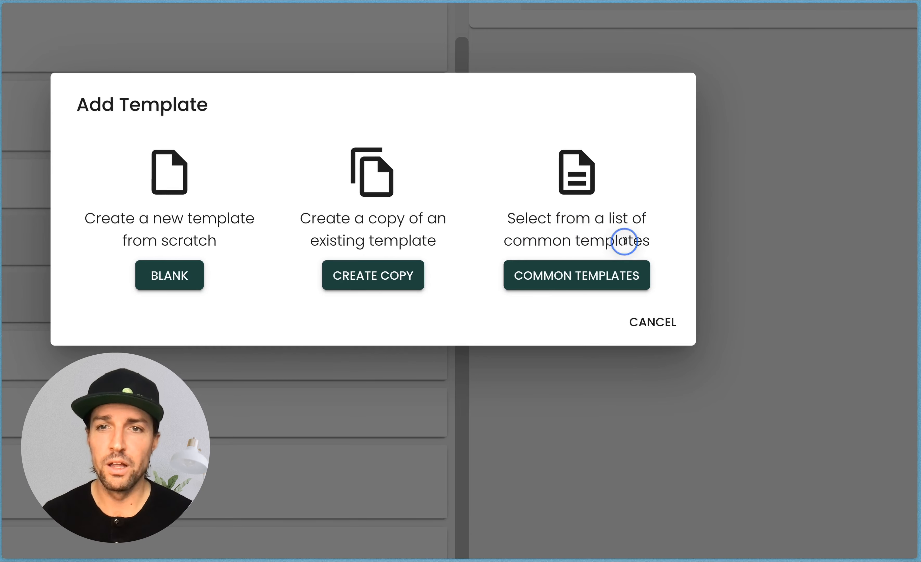
pyautogui.click(590, 284)
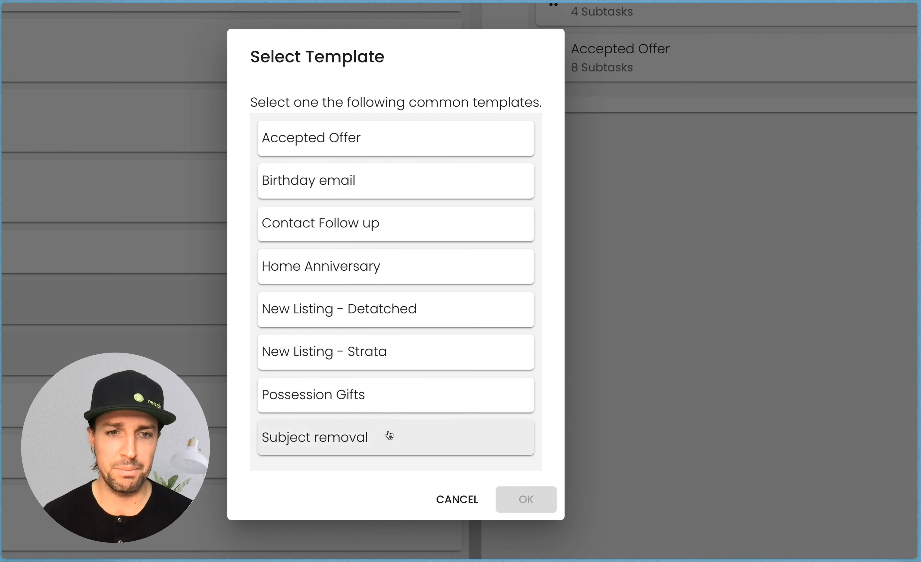
pyautogui.click(347, 177)
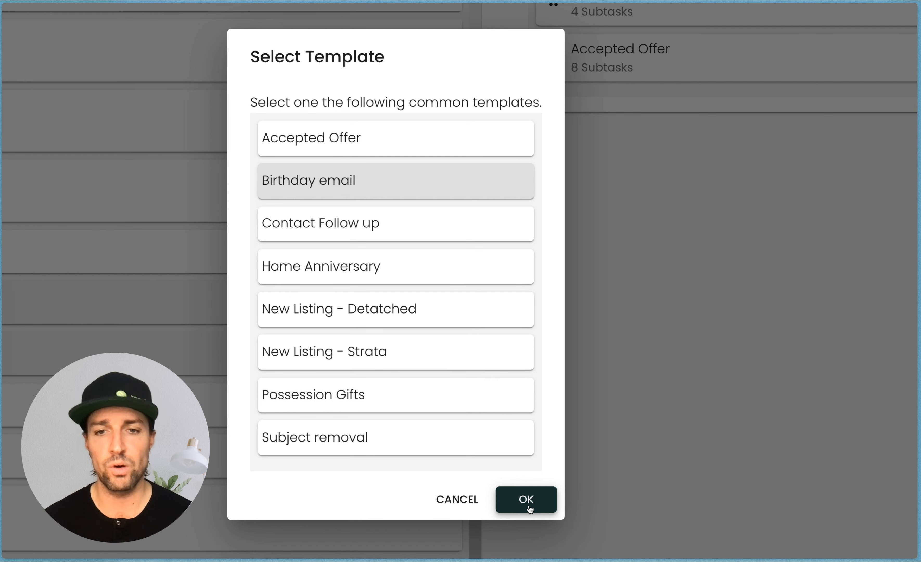
pyautogui.click(529, 507)
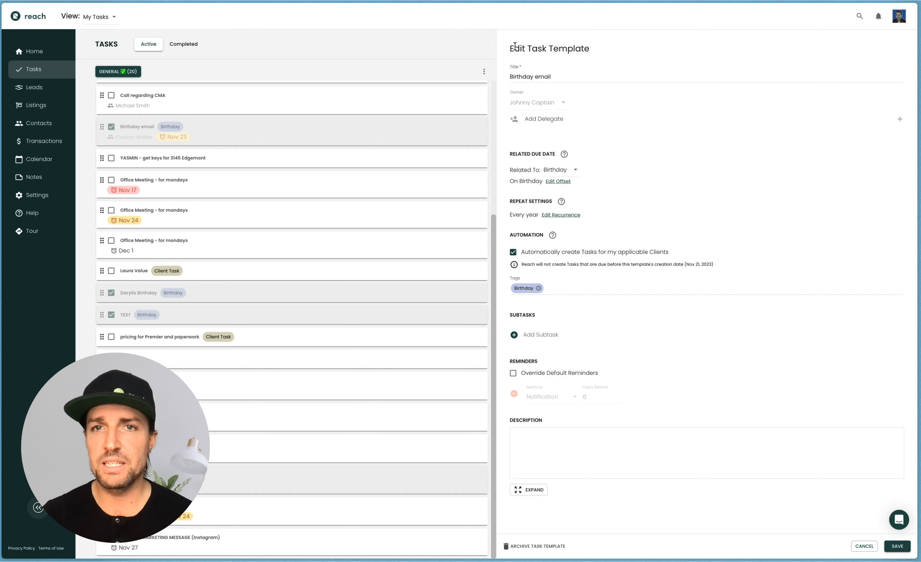
# Rename the template's title to Birthday Reminder
pyautogui.moveTo(513, 48); pyautogui.dragTo(591, 51)
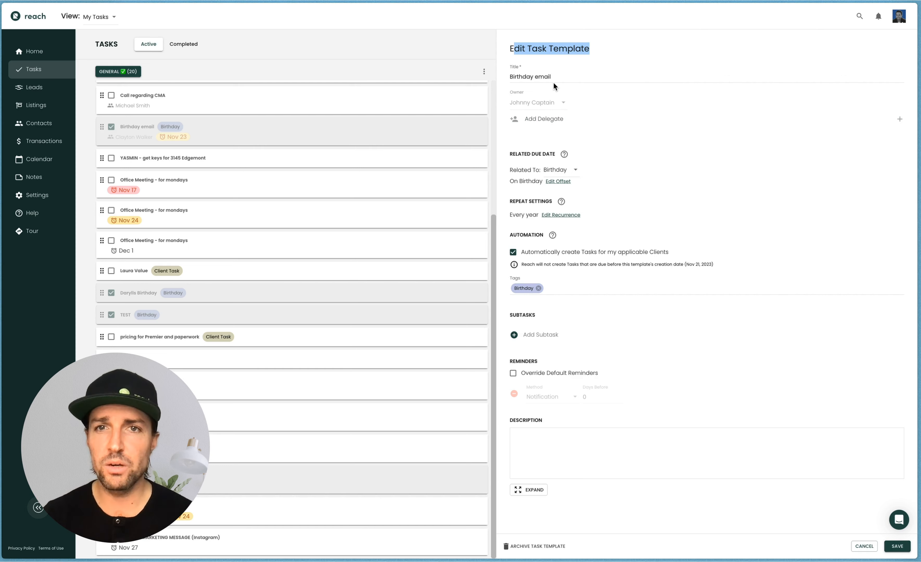
pyautogui.moveTo(554, 74); pyautogui.dragTo(525, 73)
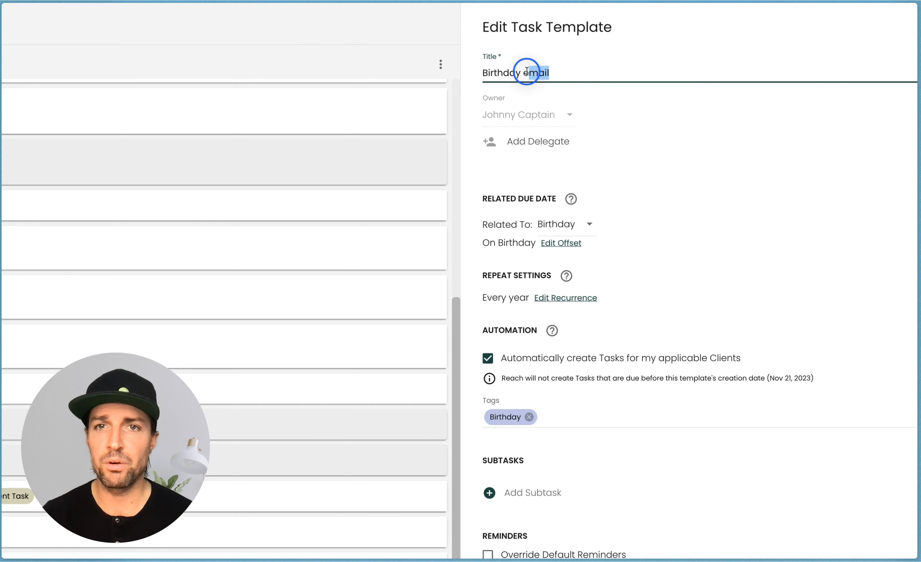
pyautogui.write('REm')
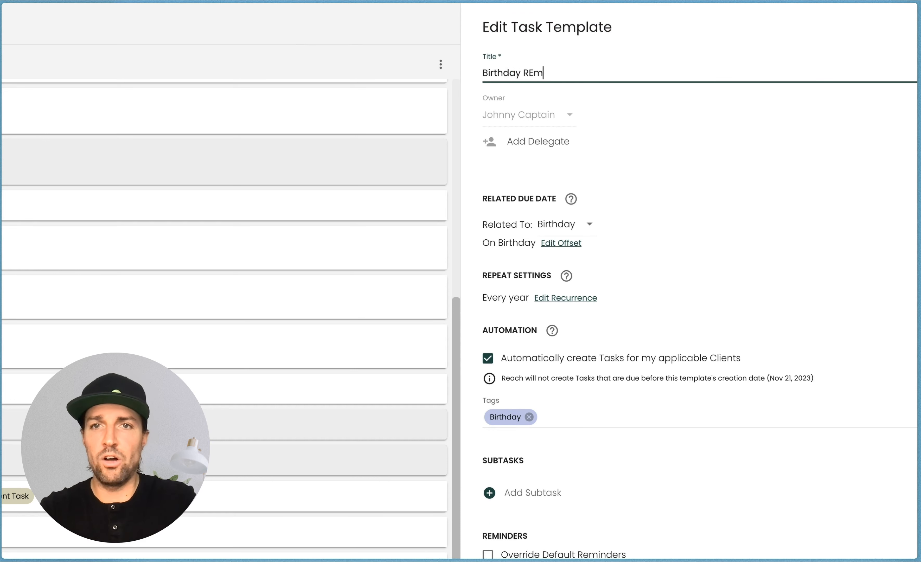
pyautogui.press('BackSpace')
pyautogui.press('BackSpace')
pyautogui.write('eminder')
pyautogui.click(608, 159)
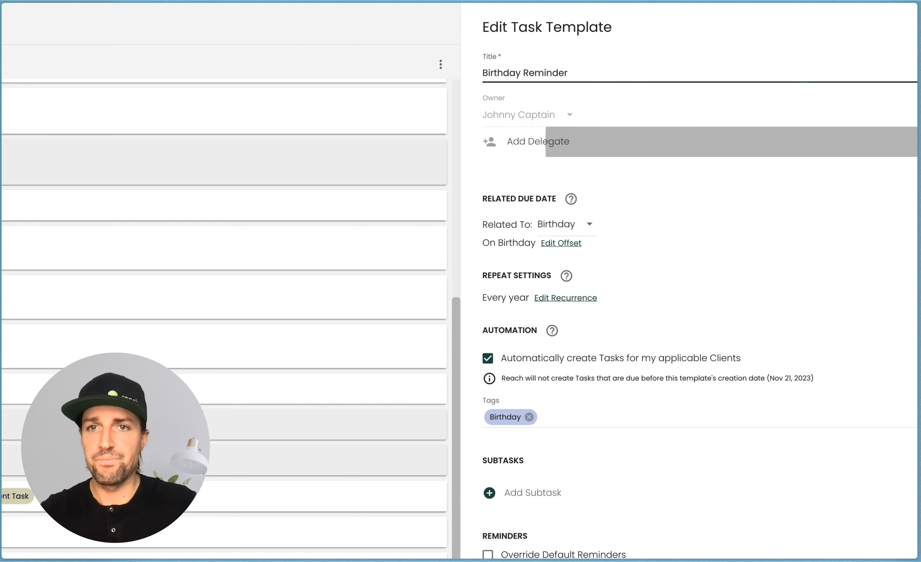
# Set the template's due date offset to 2 days before Birthday
pyautogui.scroll(-3, 608, 164)
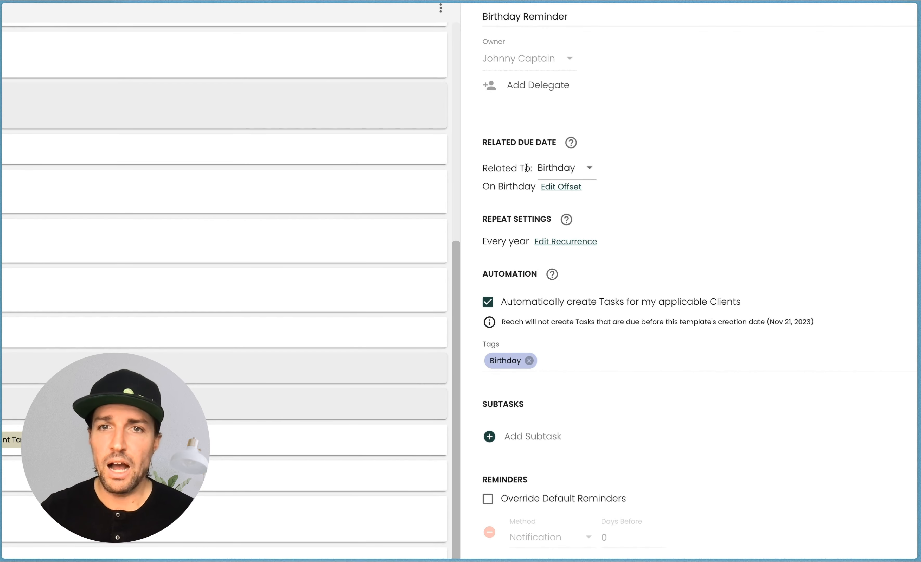
pyautogui.moveTo(508, 142); pyautogui.dragTo(541, 143)
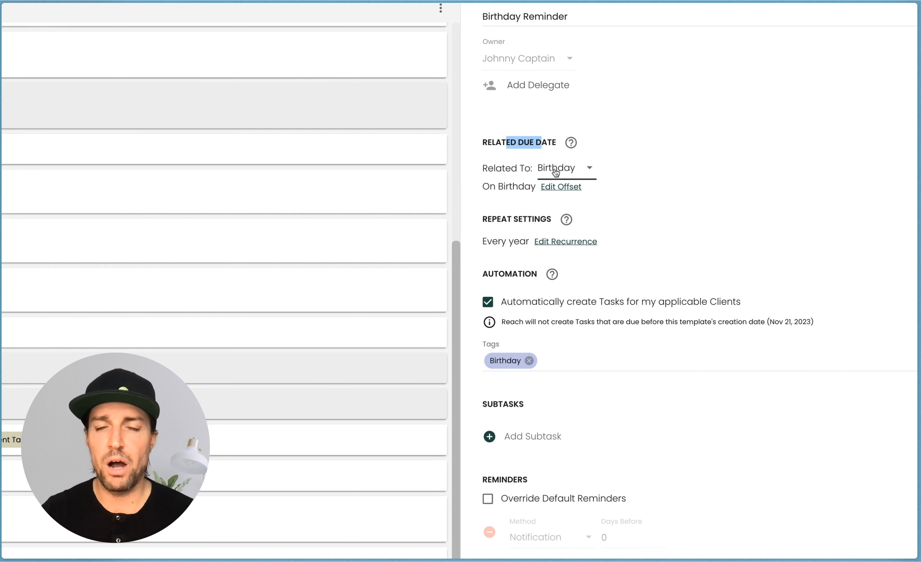
pyautogui.moveTo(483, 188); pyautogui.dragTo(536, 188)
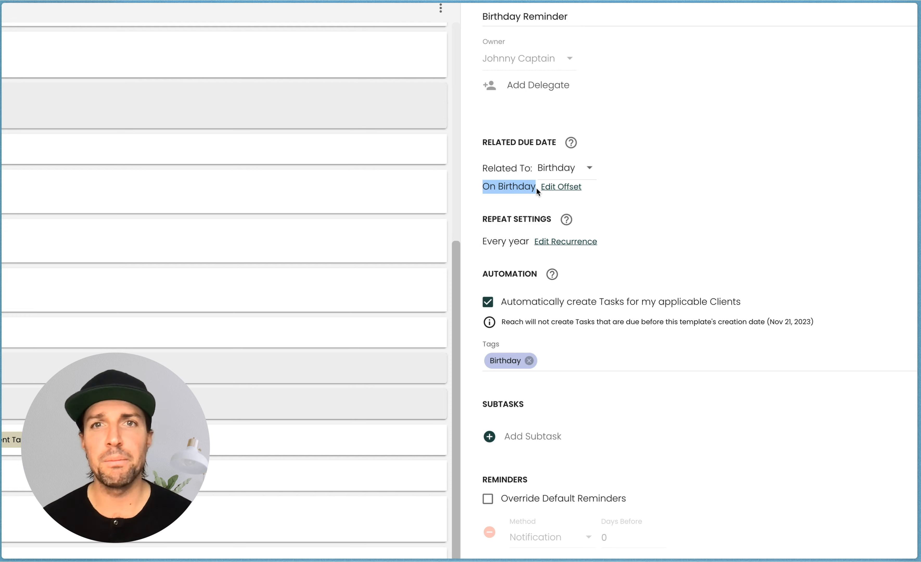
pyautogui.click(555, 188)
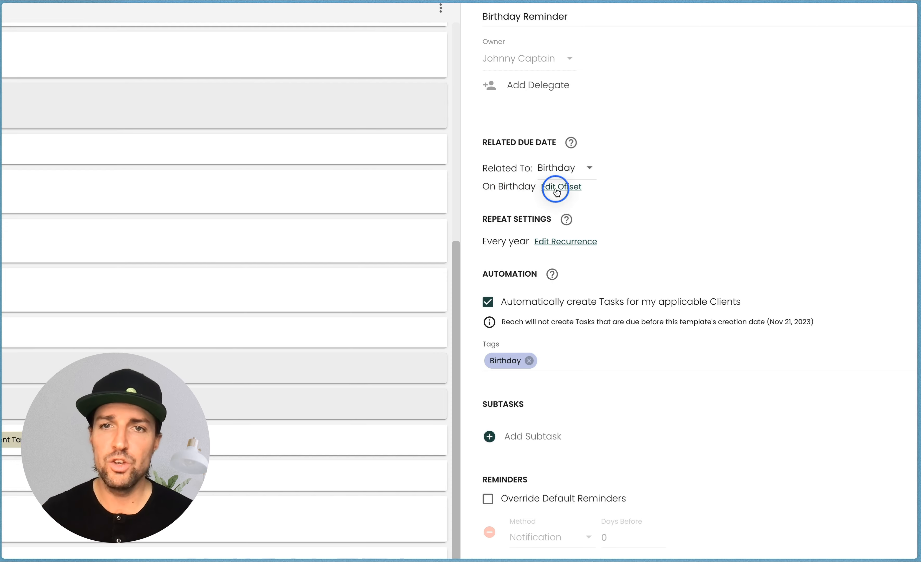
pyautogui.doubleClick(221, 378)
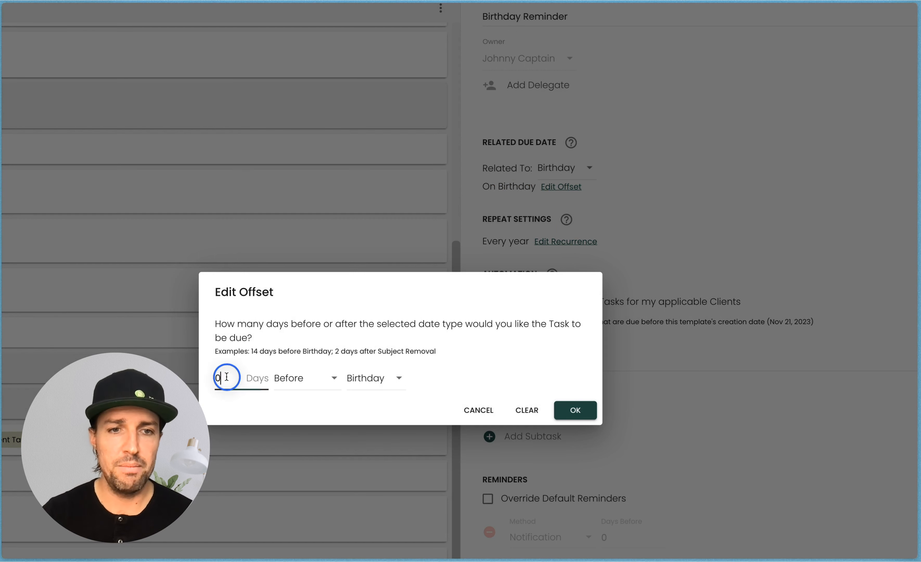
pyautogui.write('2')
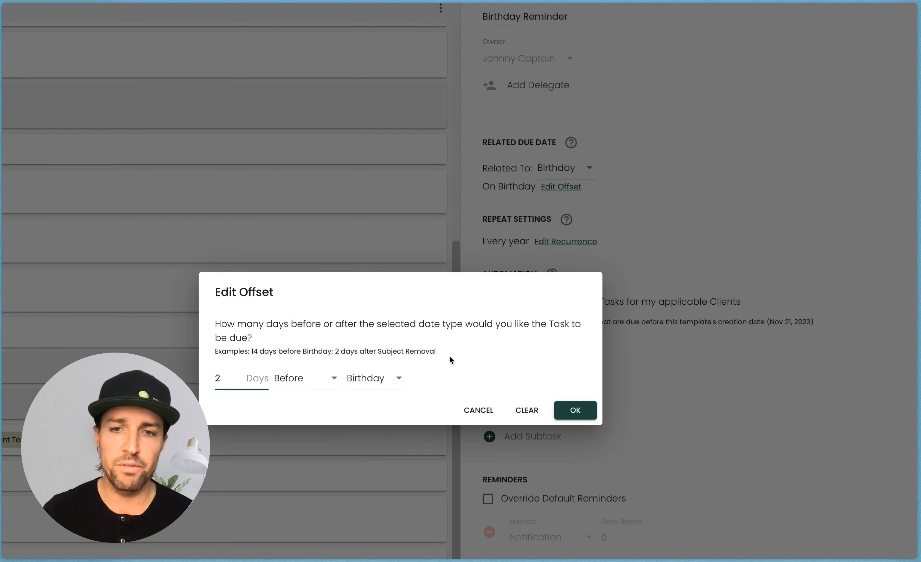
pyautogui.click(573, 410)
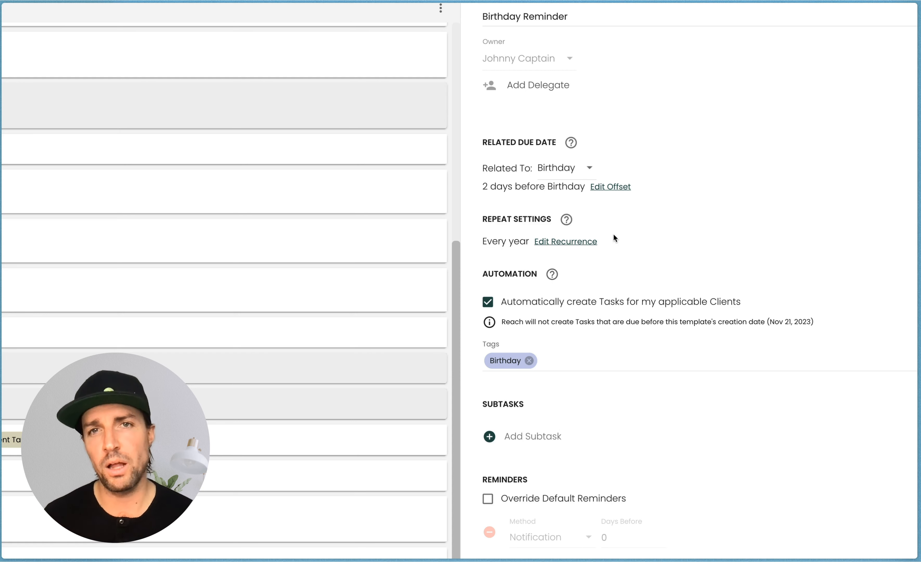
# Save the Birthday Reminder task template
pyautogui.scroll(-1, 614, 253)
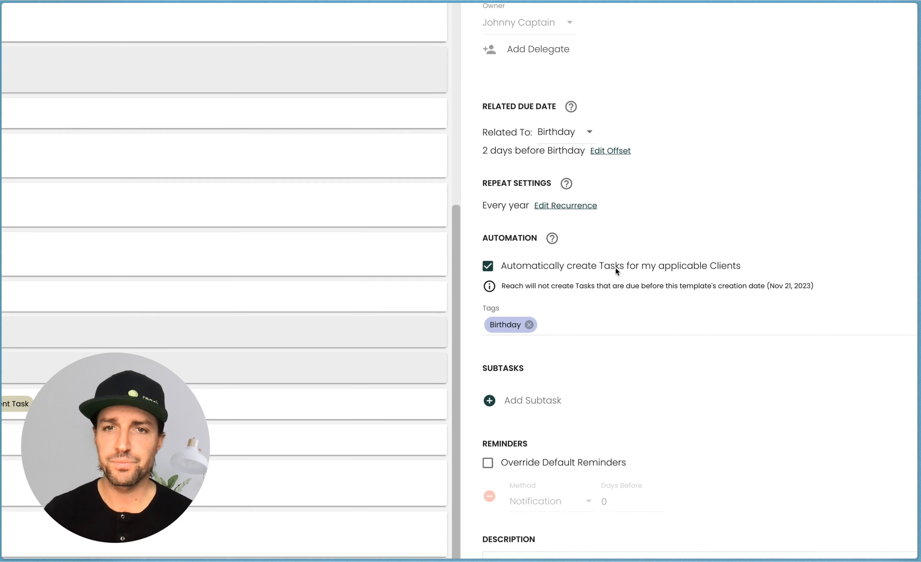
pyautogui.click(529, 204)
pyautogui.moveTo(530, 204); pyautogui.dragTo(489, 203)
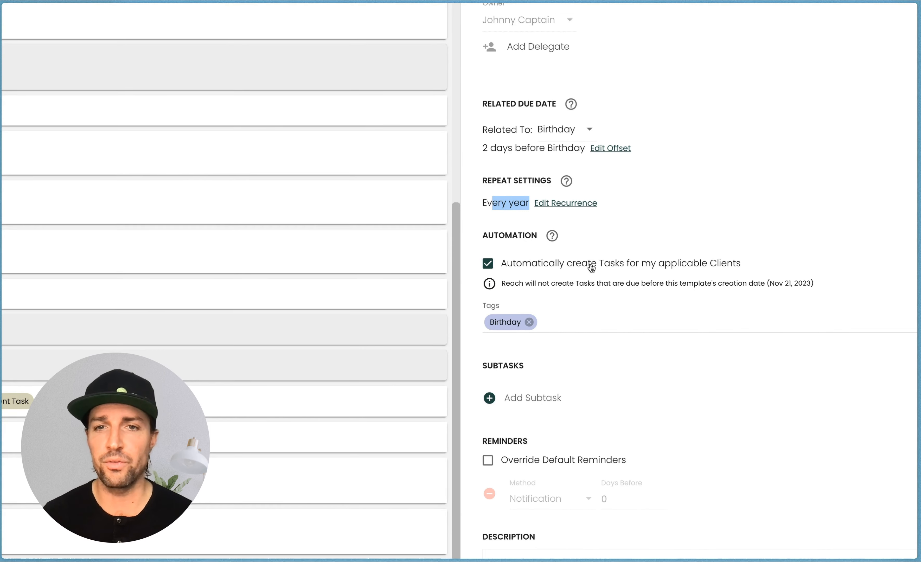
pyautogui.scroll(-1, 590, 268)
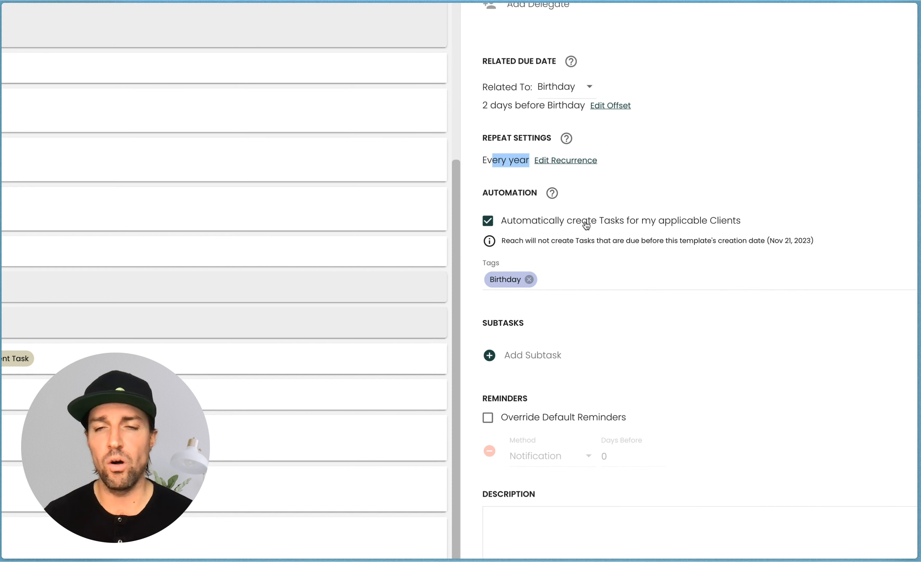
pyautogui.scroll(-1, 586, 225)
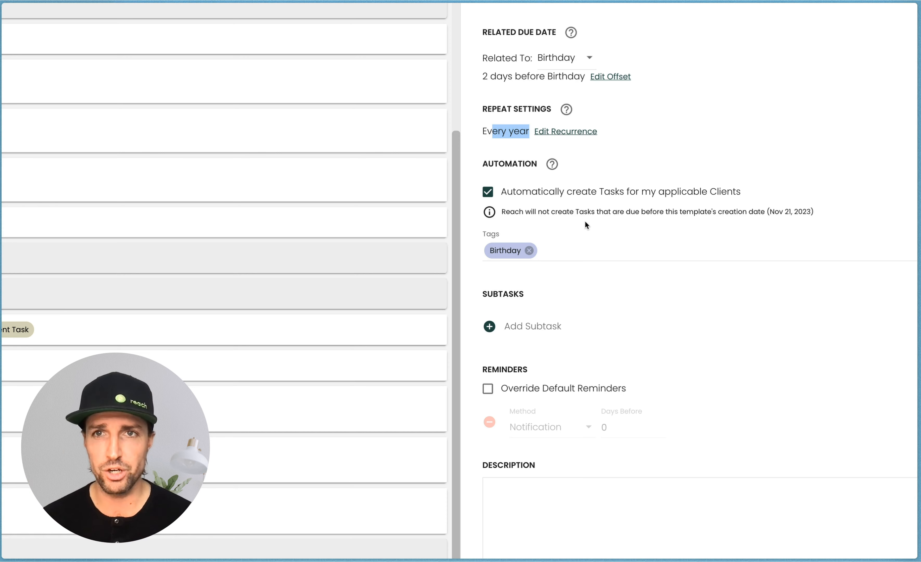
pyautogui.scroll(-1, 586, 226)
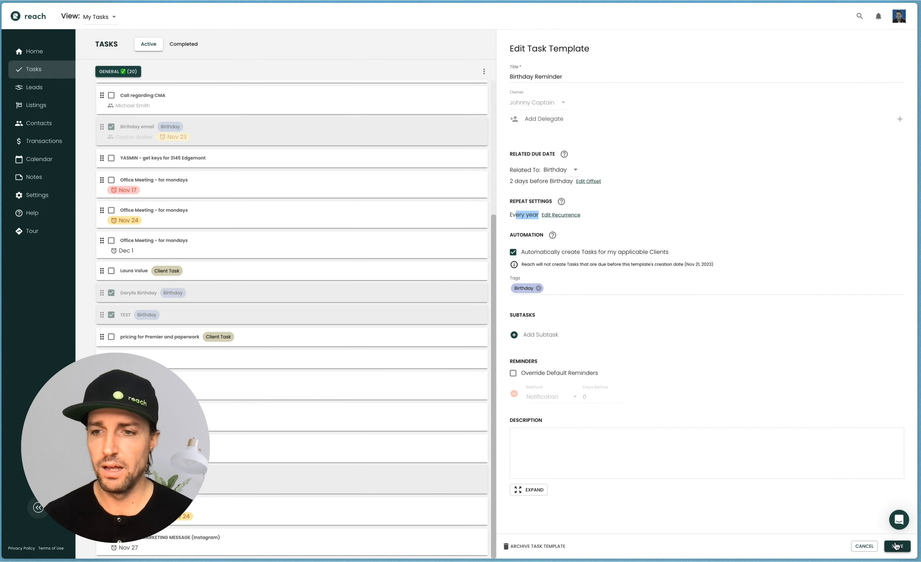
pyautogui.click(897, 546)
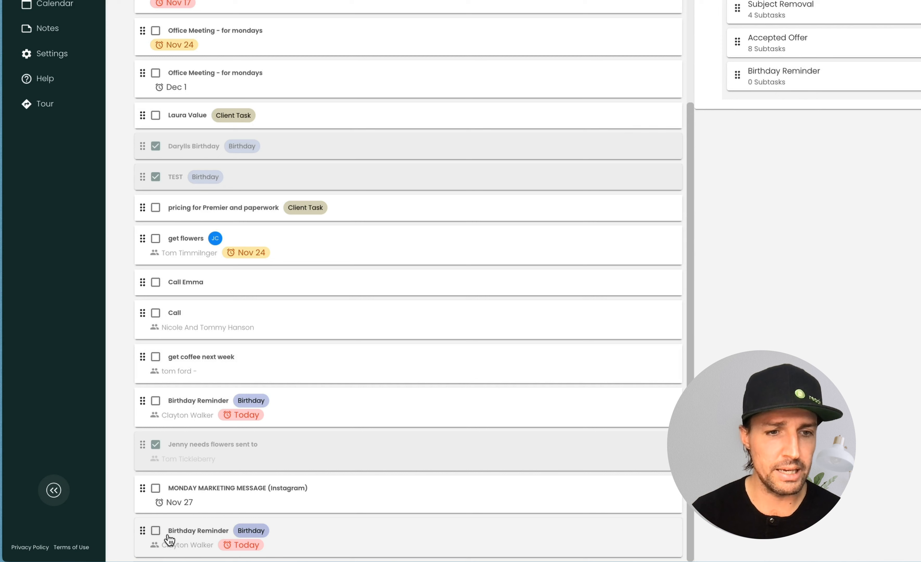
# Reorder the task list, moving a Birthday Reminder task up and the Nov 17 Office Meeting task down
pyautogui.moveTo(142, 530); pyautogui.dragTo(141, 317)
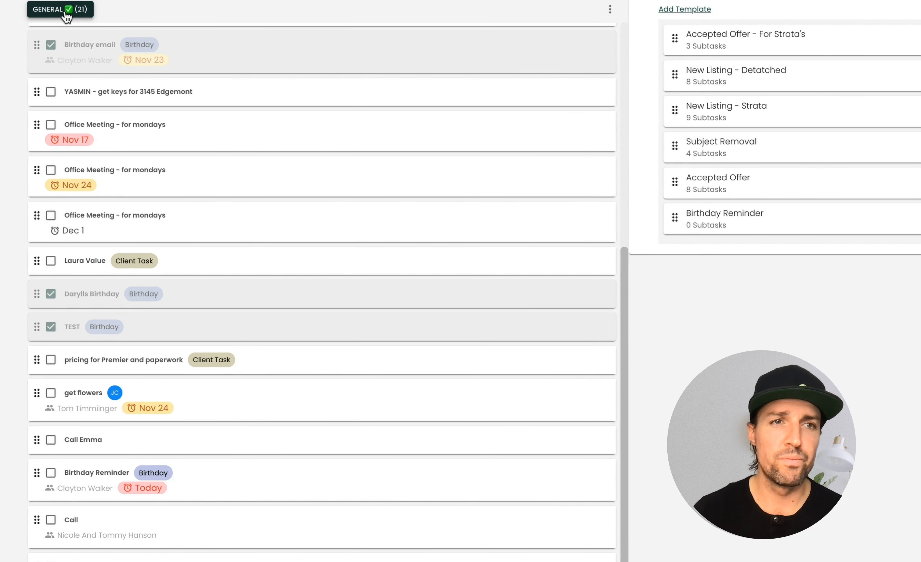
pyautogui.moveTo(36, 125); pyautogui.dragTo(39, 177)
pyautogui.scroll(9, 89, 144)
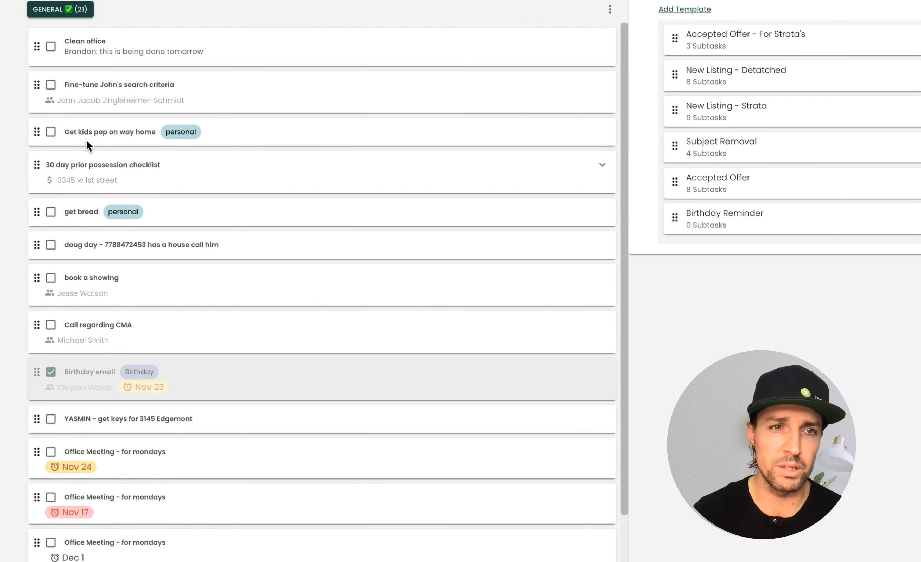
pyautogui.scroll(-6, 70, 226)
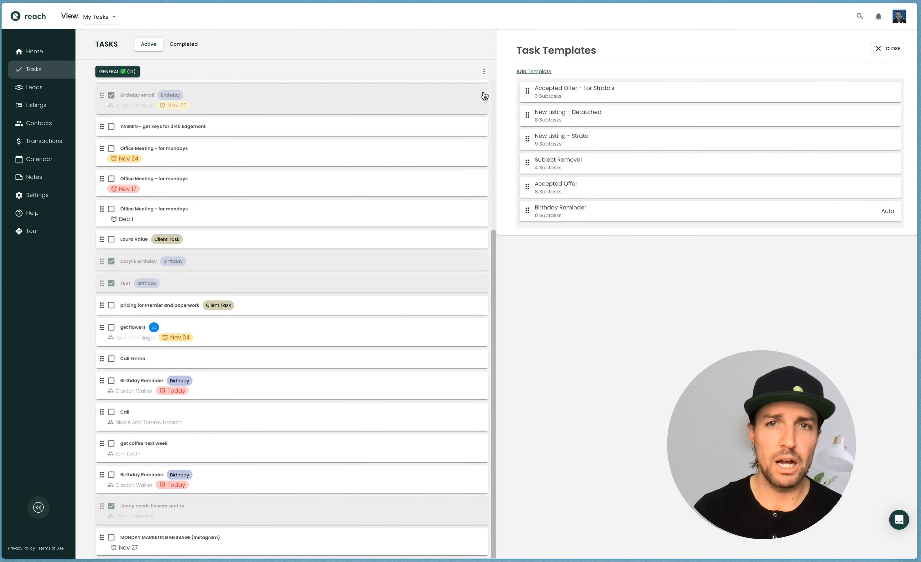
# Edit the current General view to add birthday to its excluded tags
pyautogui.click(485, 71)
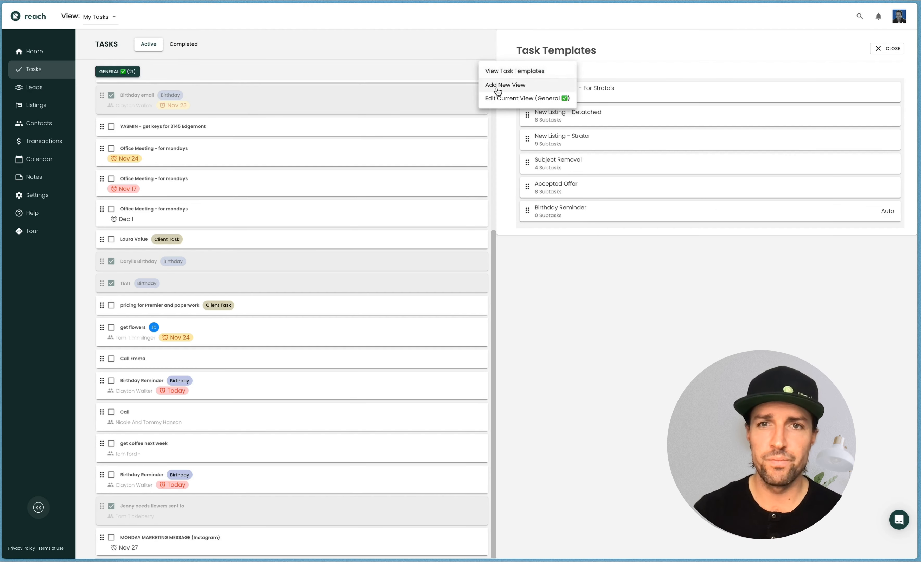
pyautogui.click(500, 97)
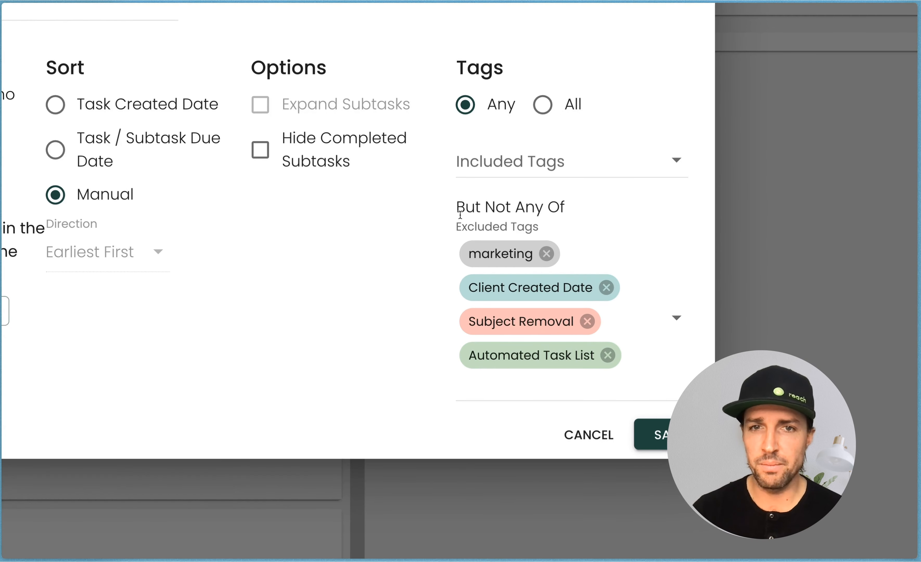
pyautogui.moveTo(530, 294); pyautogui.dragTo(532, 294)
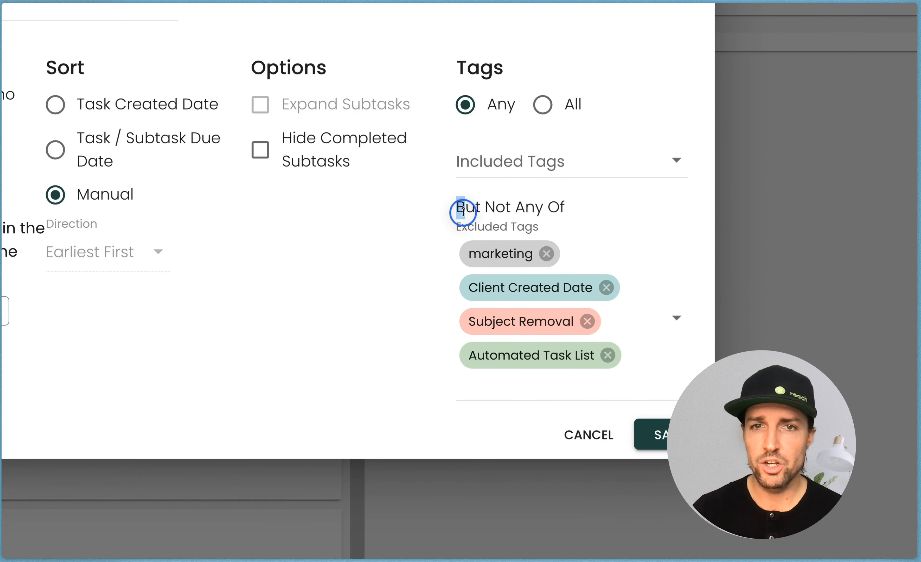
pyautogui.moveTo(463, 212); pyautogui.dragTo(566, 204)
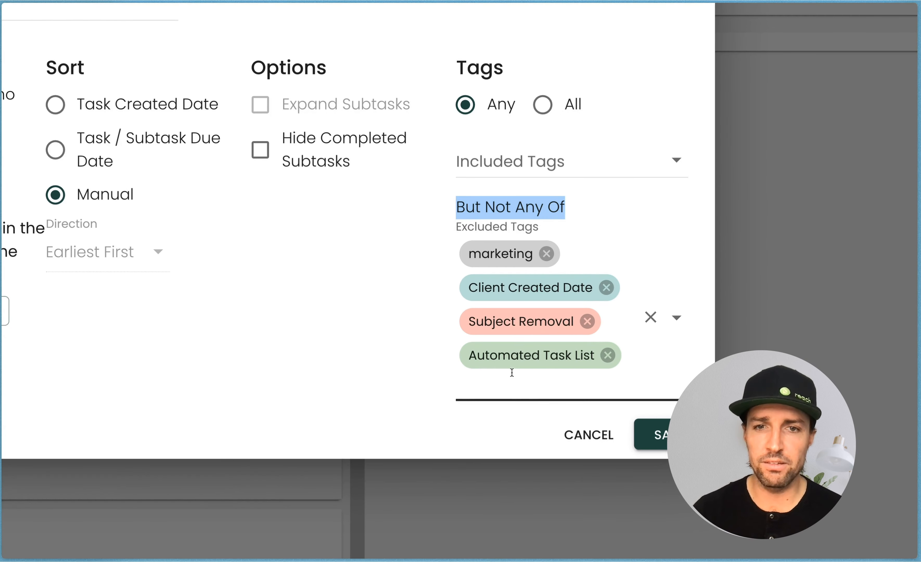
pyautogui.click(509, 390)
pyautogui.write('birthda')
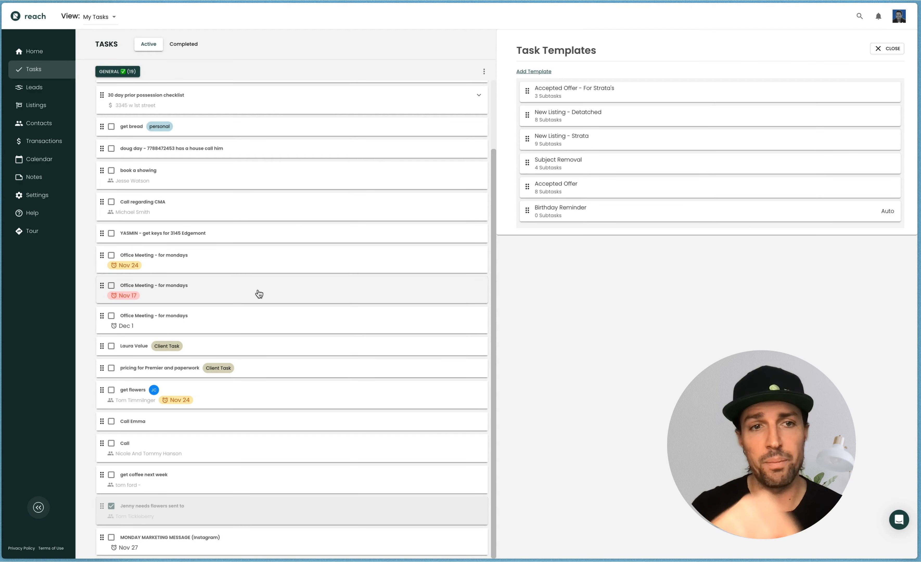
# Add a new task view based on the Birthdays template, keeping tag matching on Any
pyautogui.scroll(2, 238, 251)
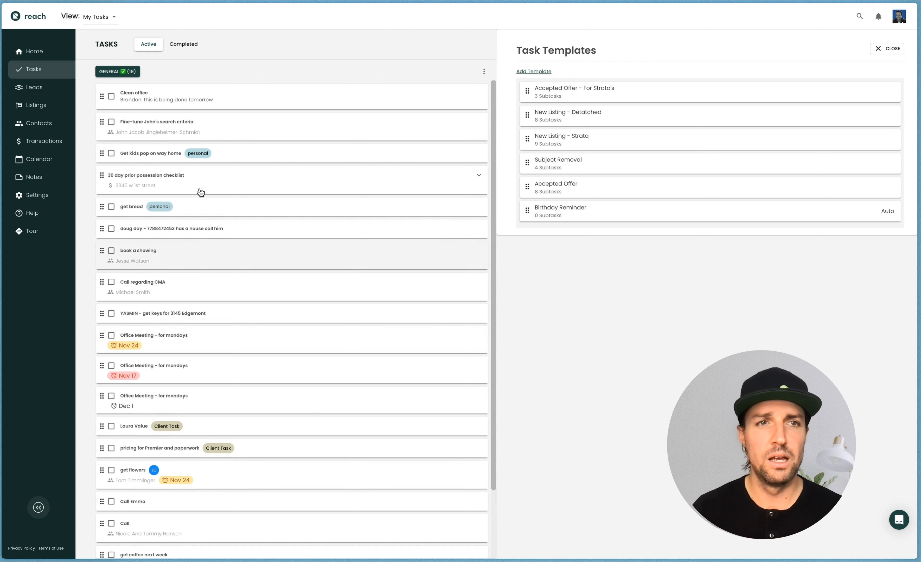
pyautogui.click(484, 71)
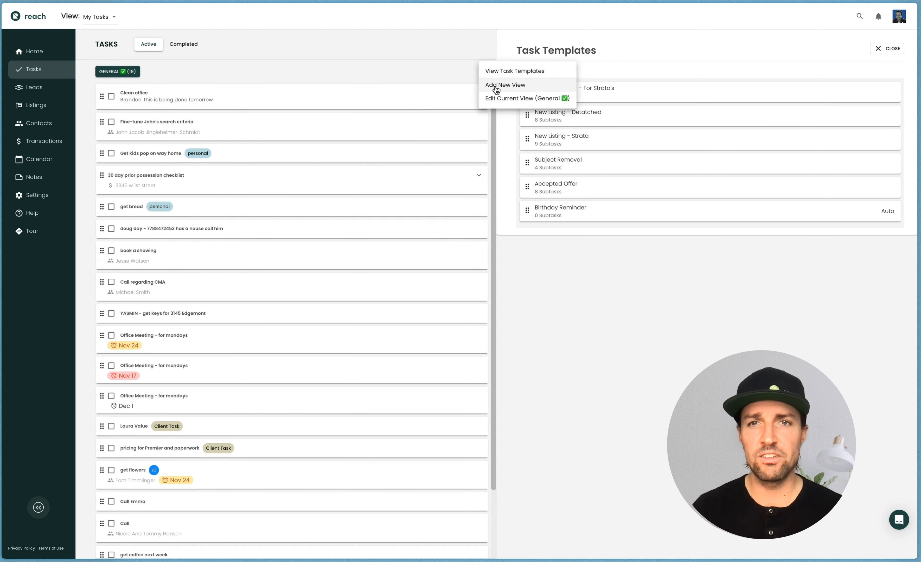
pyautogui.click(496, 86)
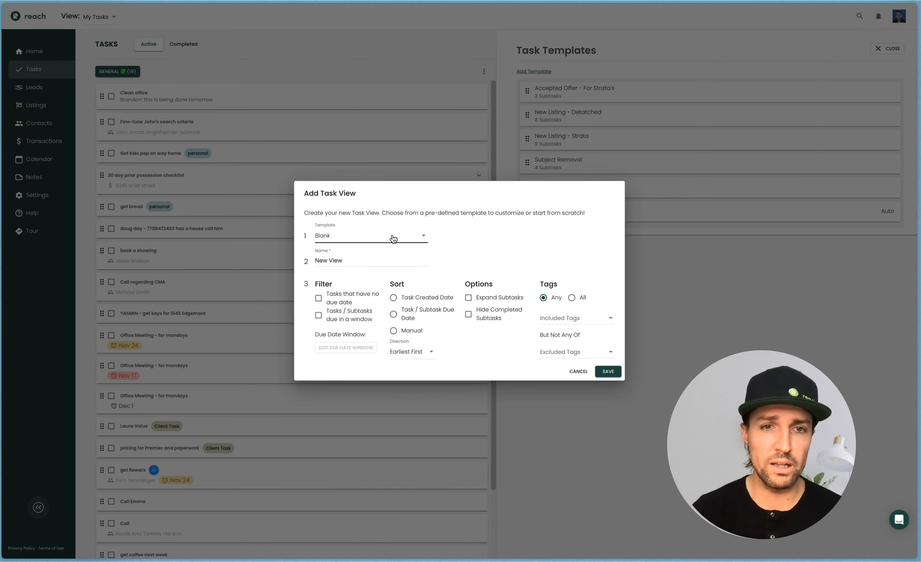
pyautogui.moveTo(342, 226); pyautogui.dragTo(318, 227)
pyautogui.click(331, 233)
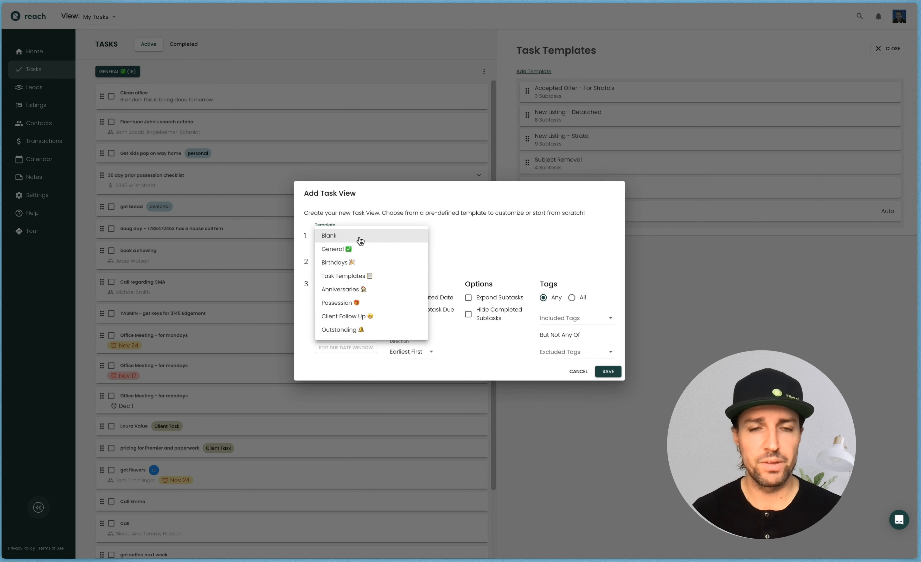
pyautogui.click(351, 262)
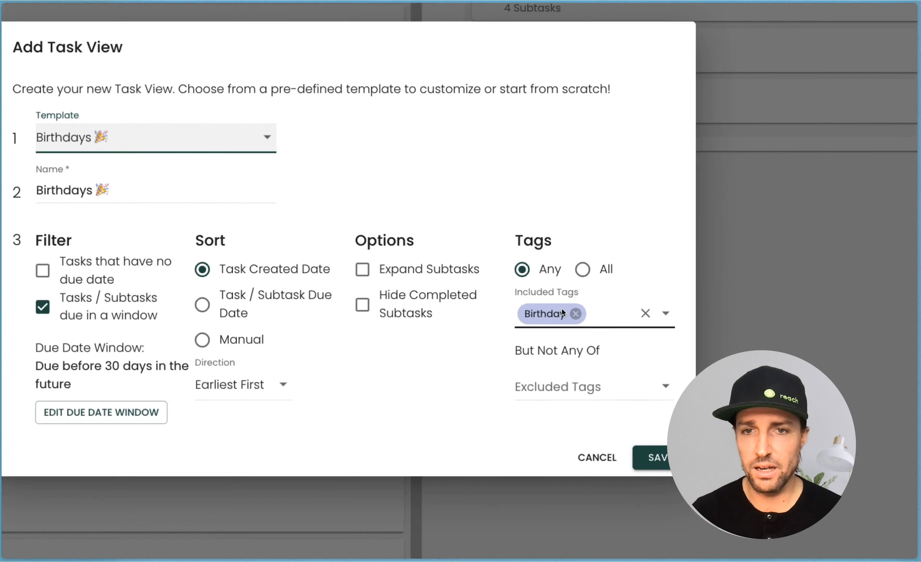
pyautogui.click(561, 289)
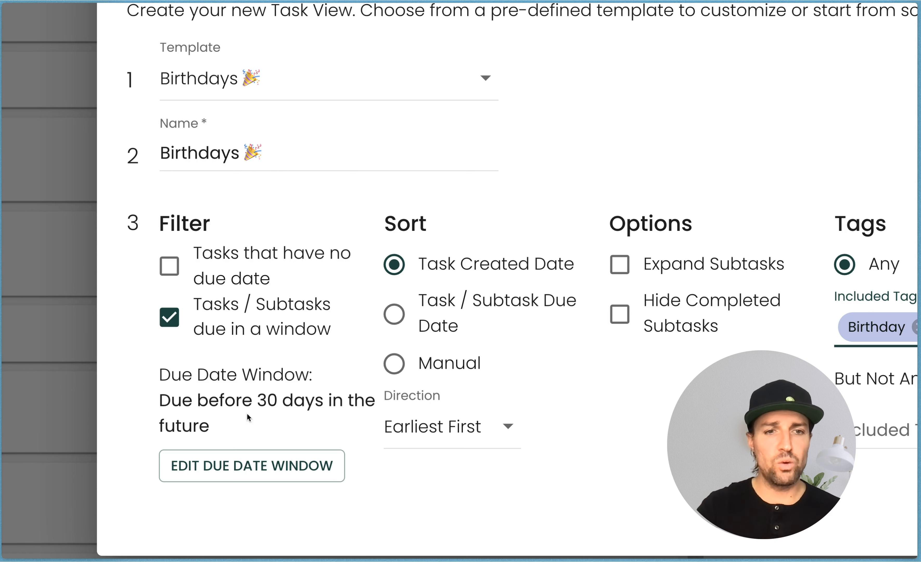
# Set the new view's due date window from 10 days in the past to 60 days in the future and save the view
pyautogui.moveTo(213, 425); pyautogui.dragTo(163, 401)
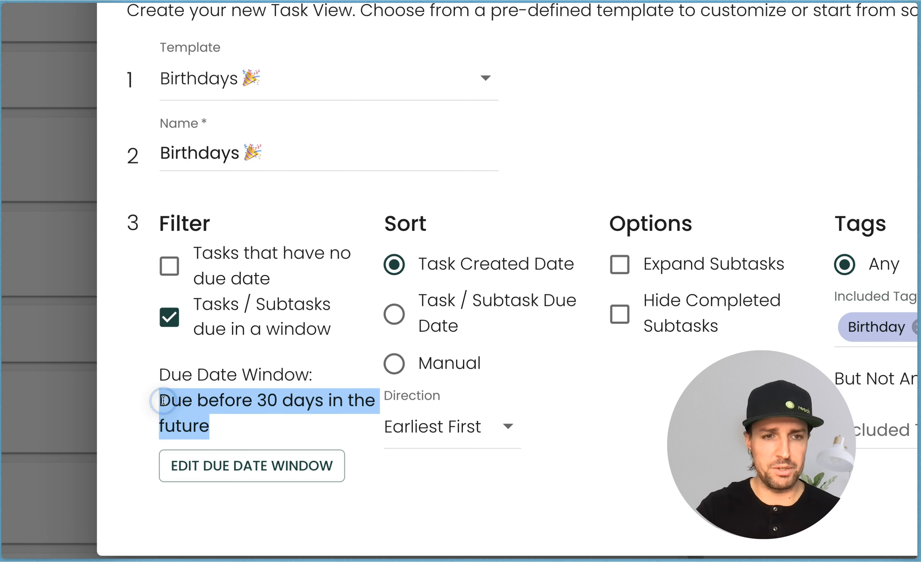
pyautogui.click(237, 472)
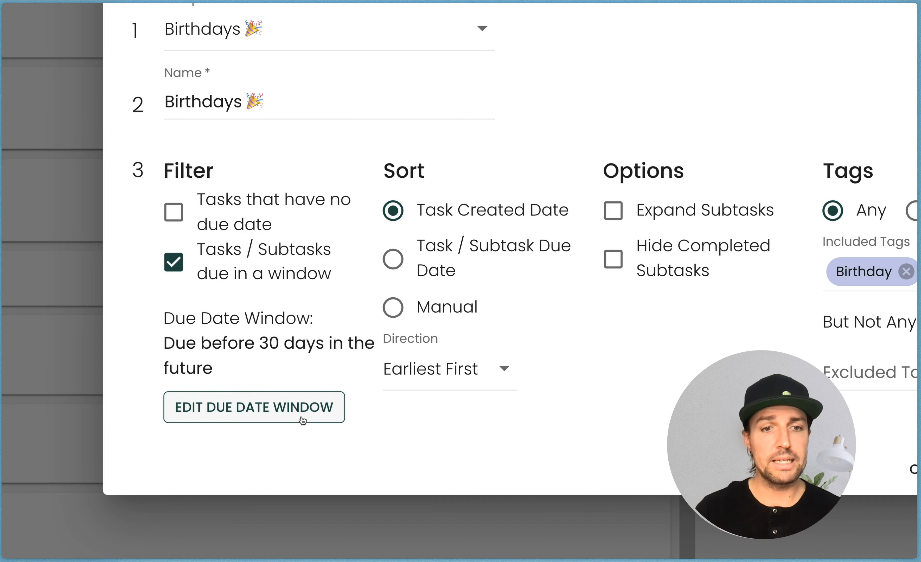
pyautogui.click(303, 419)
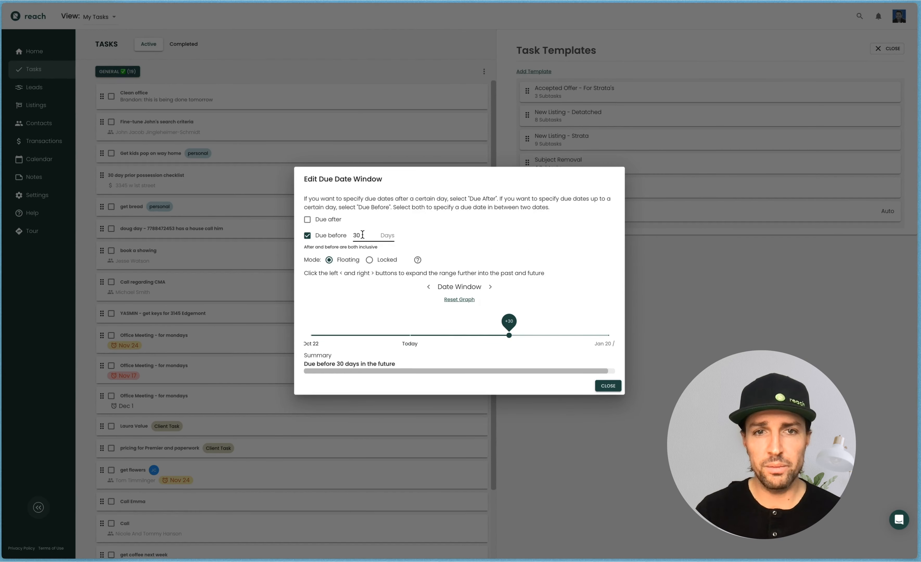
pyautogui.moveTo(509, 323); pyautogui.dragTo(626, 332)
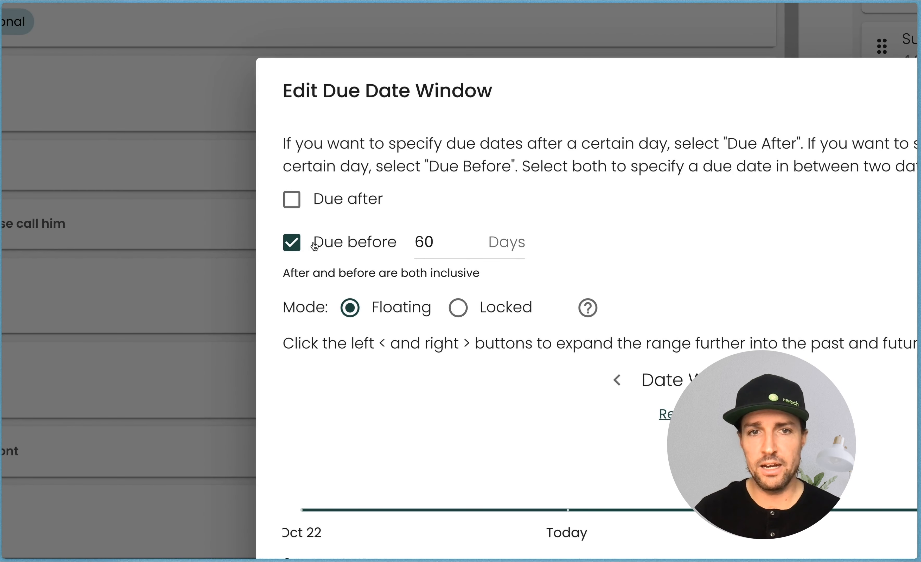
pyautogui.moveTo(314, 246); pyautogui.dragTo(394, 246)
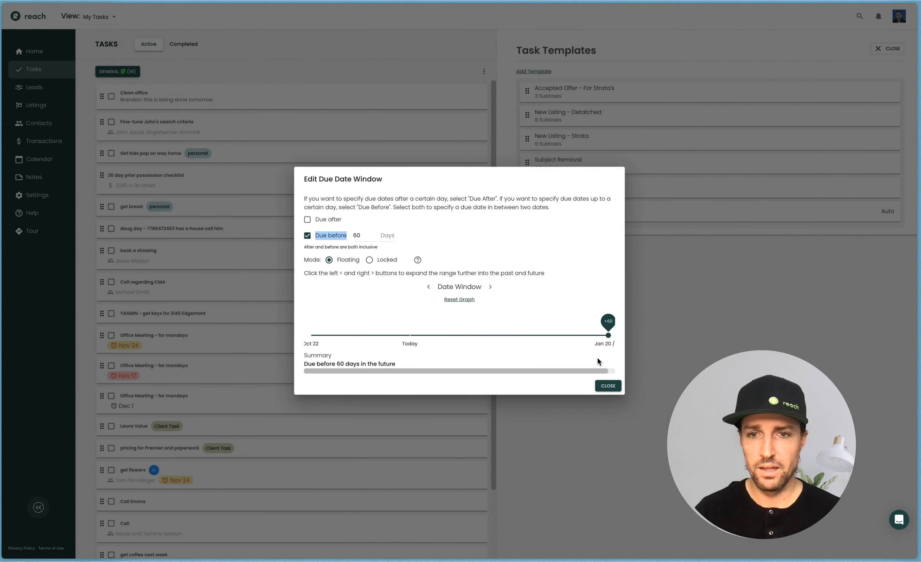
pyautogui.click(307, 220)
pyautogui.moveTo(386, 331); pyautogui.dragTo(360, 330)
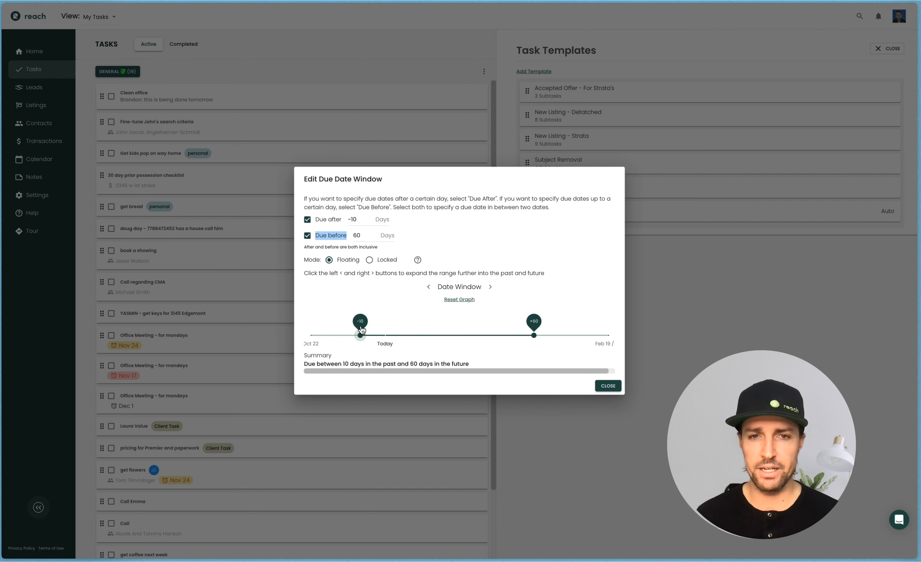
pyautogui.click(608, 385)
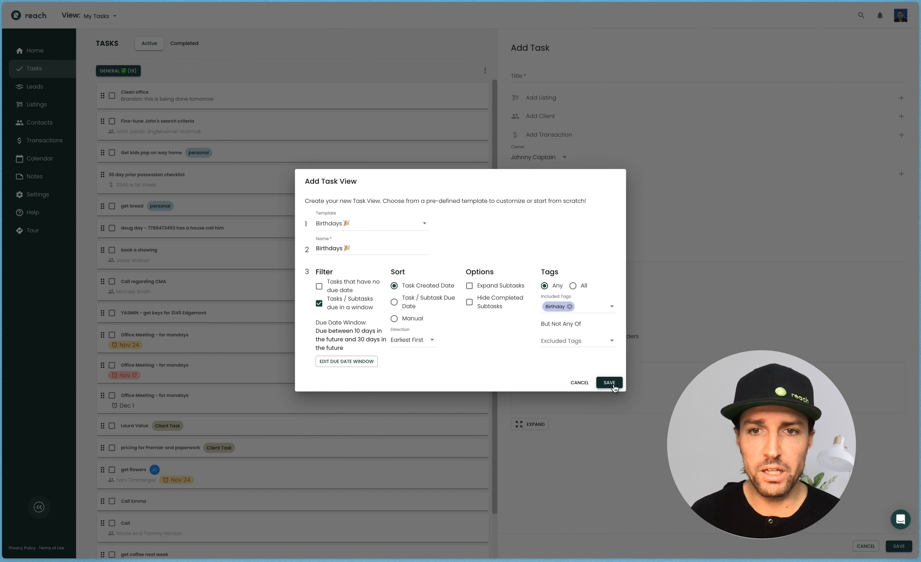
pyautogui.click(609, 383)
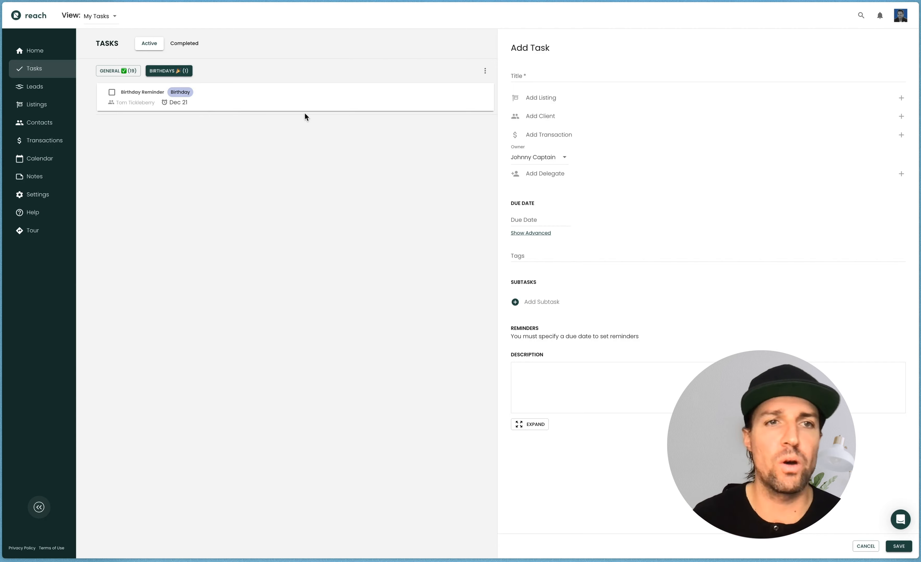
# Edit the Birthdays view's due date window to span 10 to 60 days in the future and save it
pyautogui.click(169, 70)
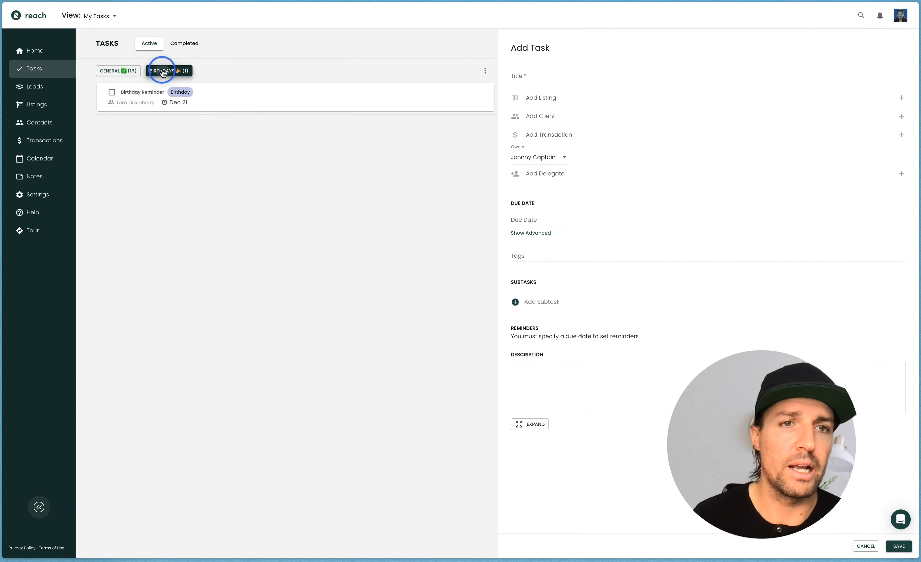
pyautogui.click(485, 70)
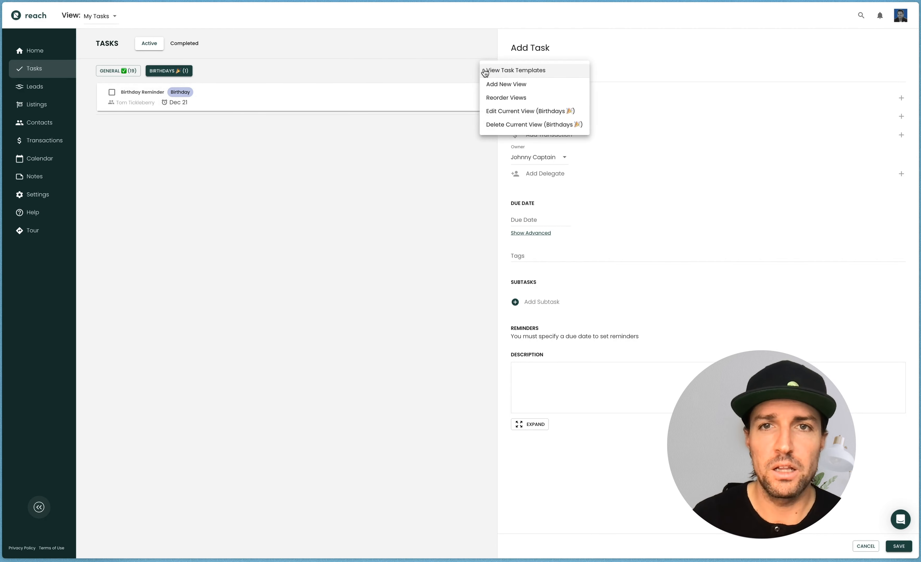
pyautogui.click(501, 112)
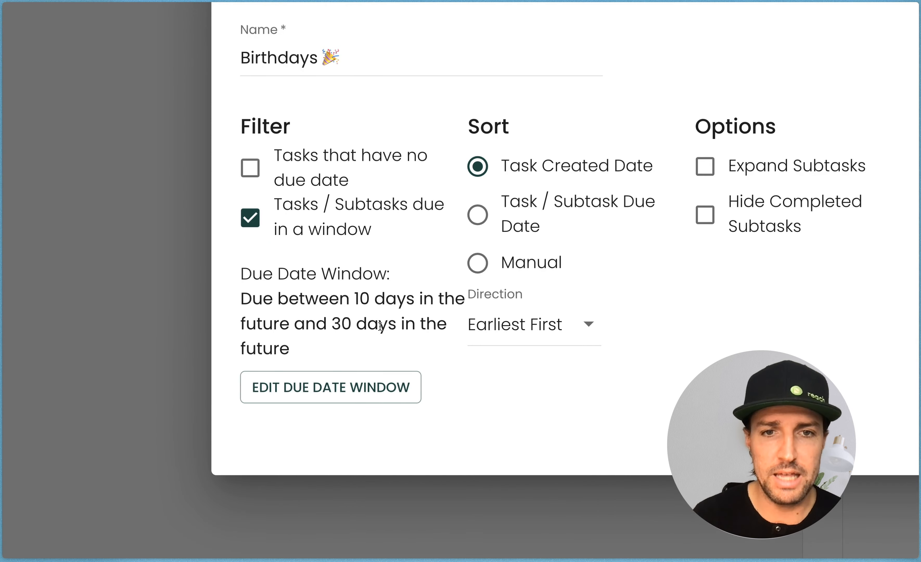
pyautogui.moveTo(354, 321); pyautogui.dragTo(336, 320)
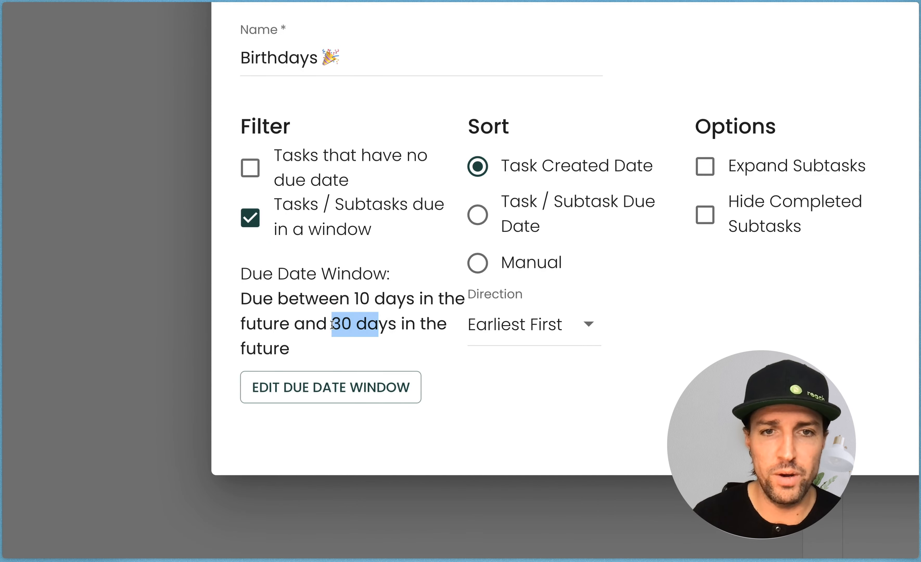
pyautogui.click(279, 387)
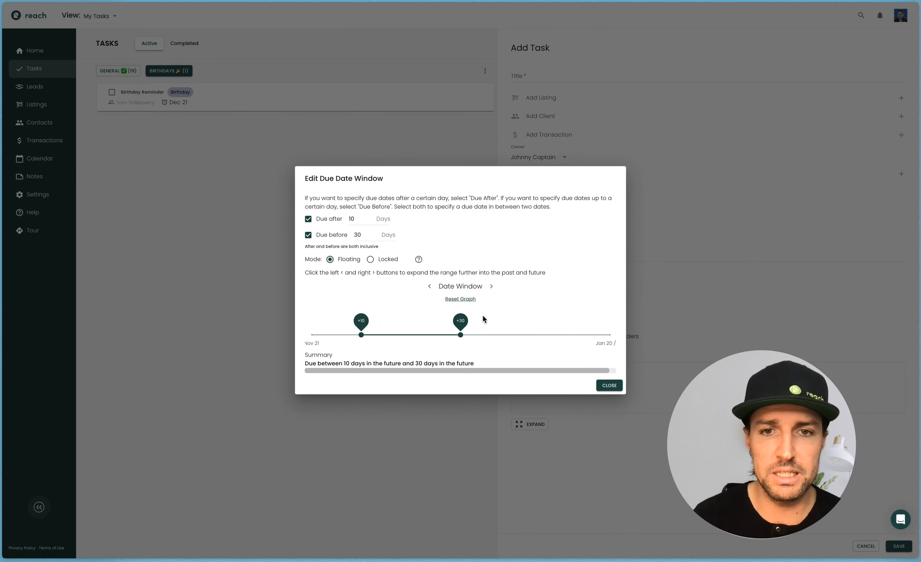
pyautogui.moveTo(461, 321); pyautogui.dragTo(611, 321)
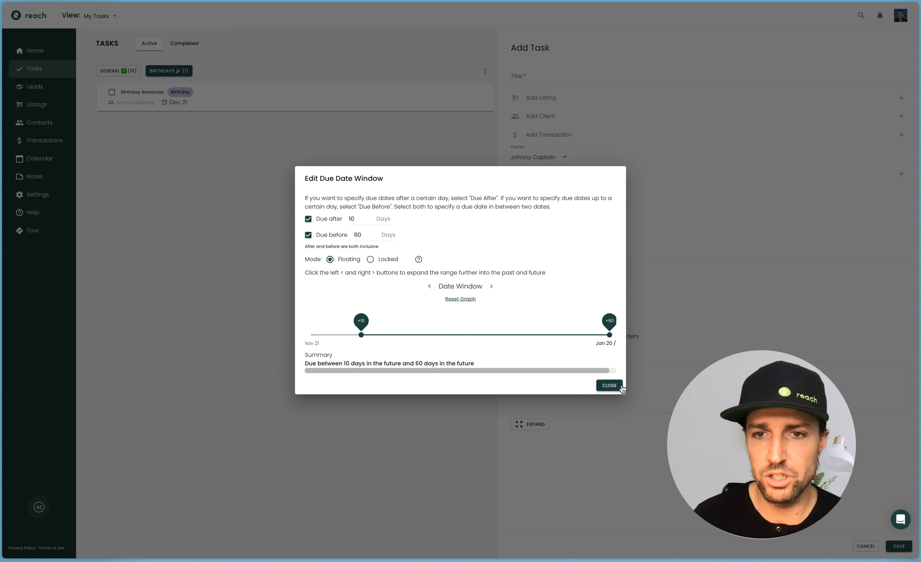
pyautogui.click(609, 385)
pyautogui.click(609, 363)
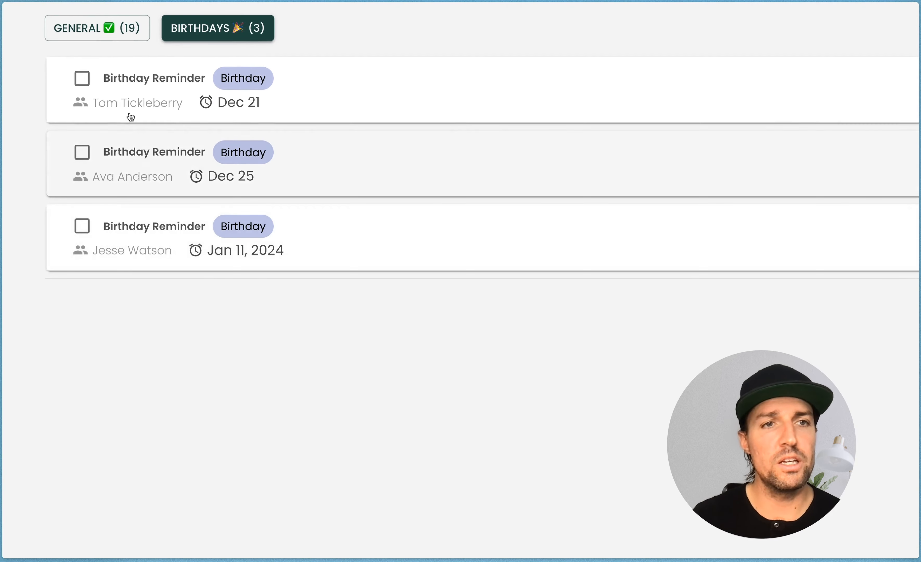
# Open the first two Birthday Reminder tasks to review their details
pyautogui.click(131, 104)
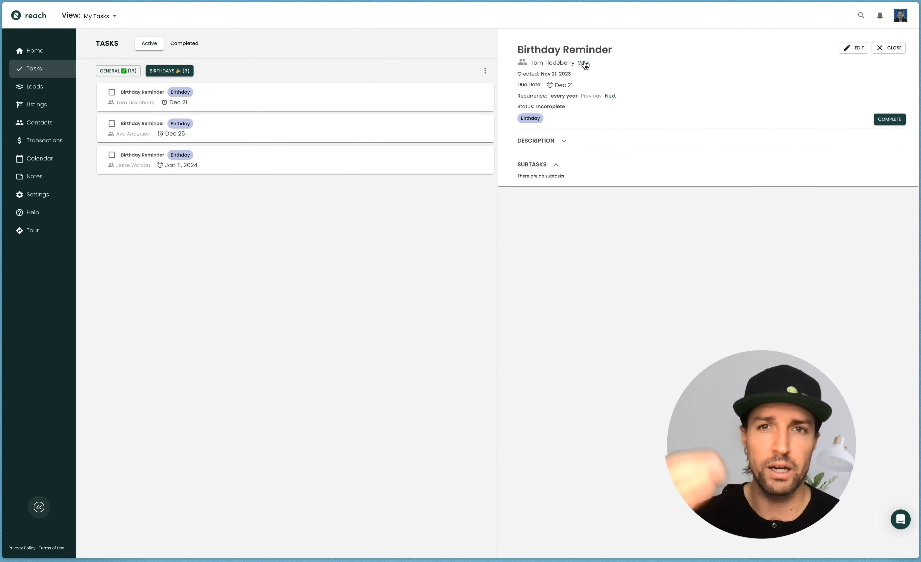
pyautogui.click(132, 133)
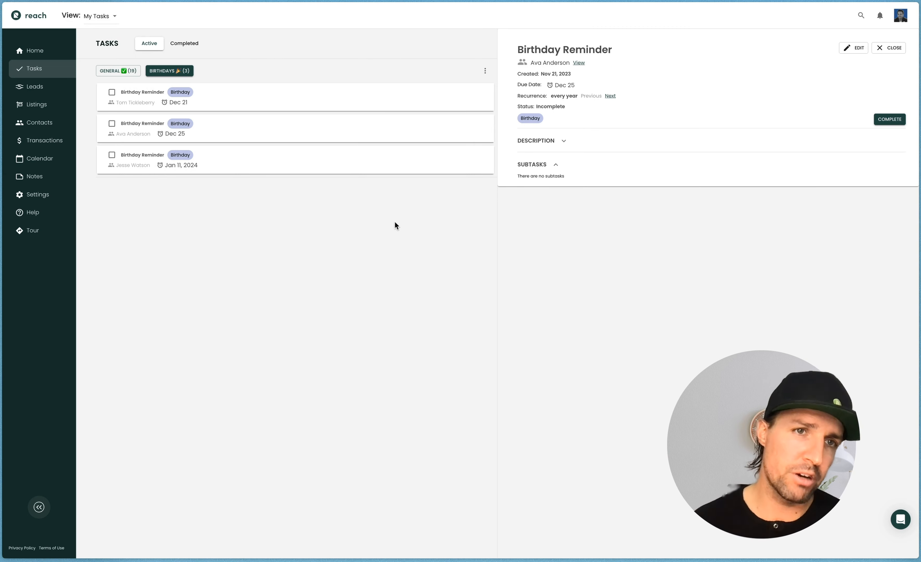
# Edit the General view: remove Birthday from its excluded tags and narrow its due window to 5 days past through 5 days future
pyautogui.click(121, 70)
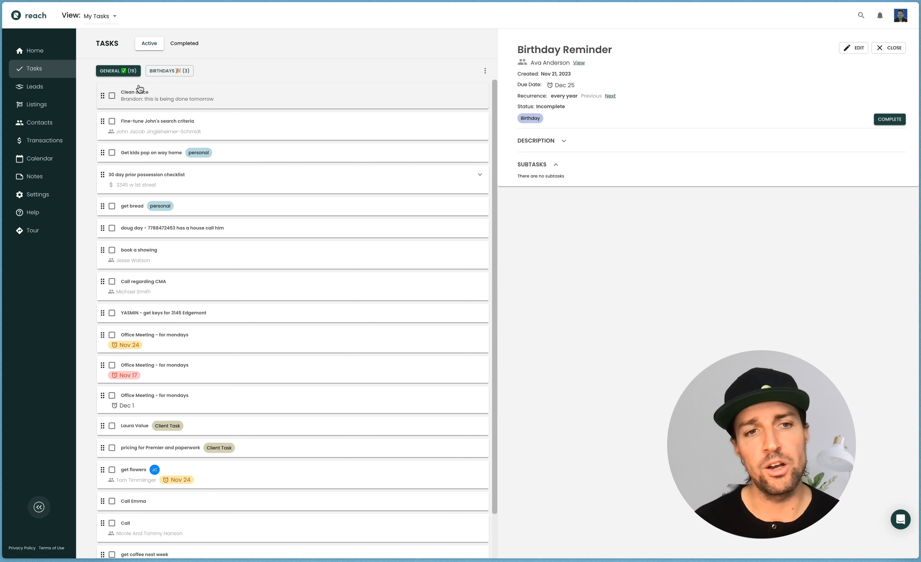
pyautogui.click(485, 71)
pyautogui.click(499, 112)
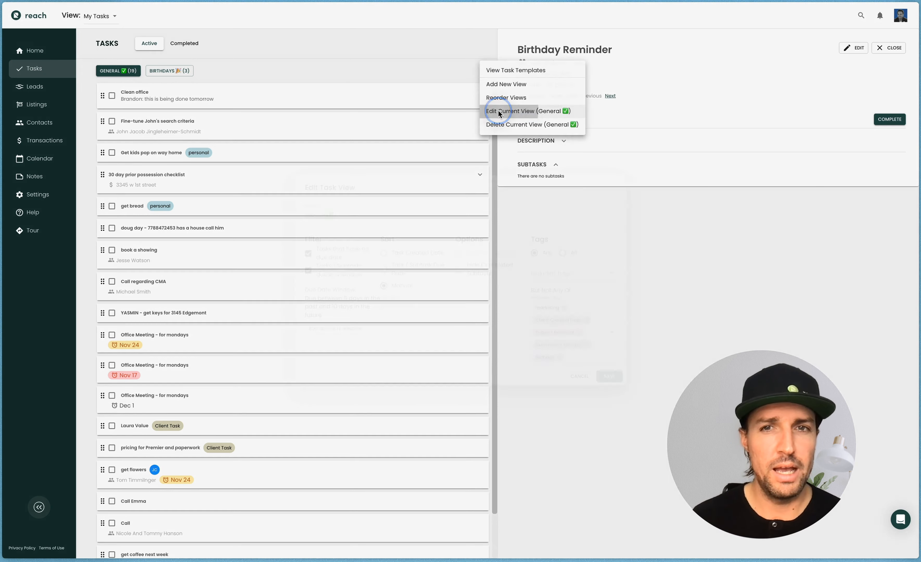
pyautogui.click(560, 357)
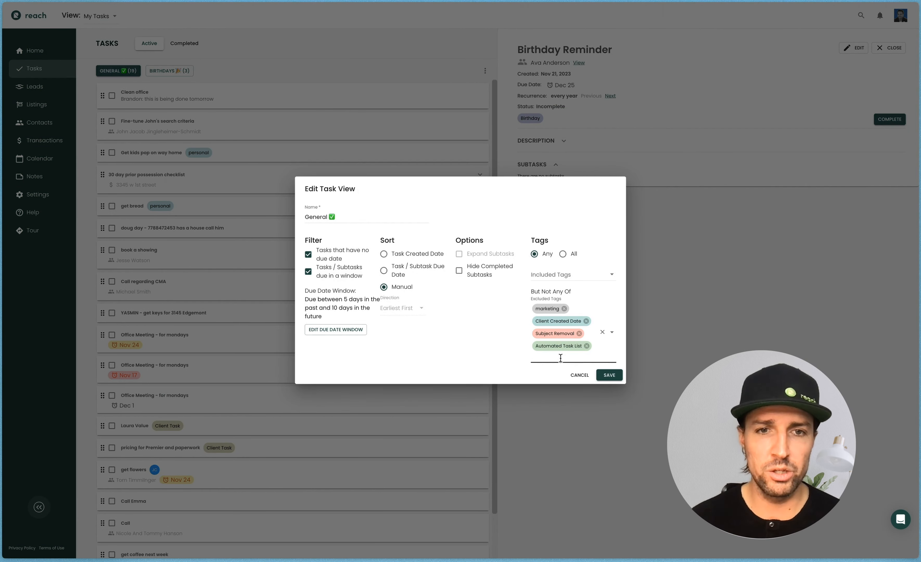
pyautogui.click(333, 330)
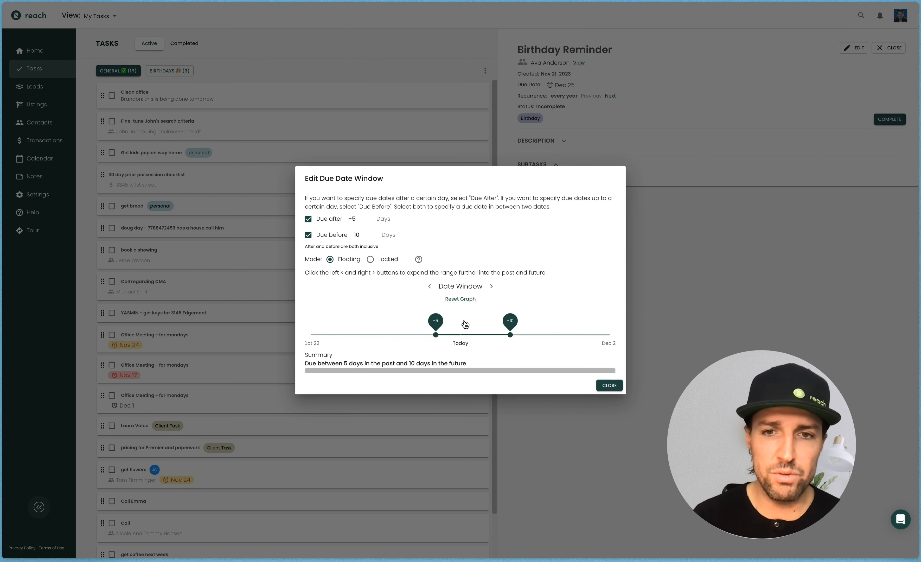
pyautogui.moveTo(510, 333); pyautogui.dragTo(485, 334)
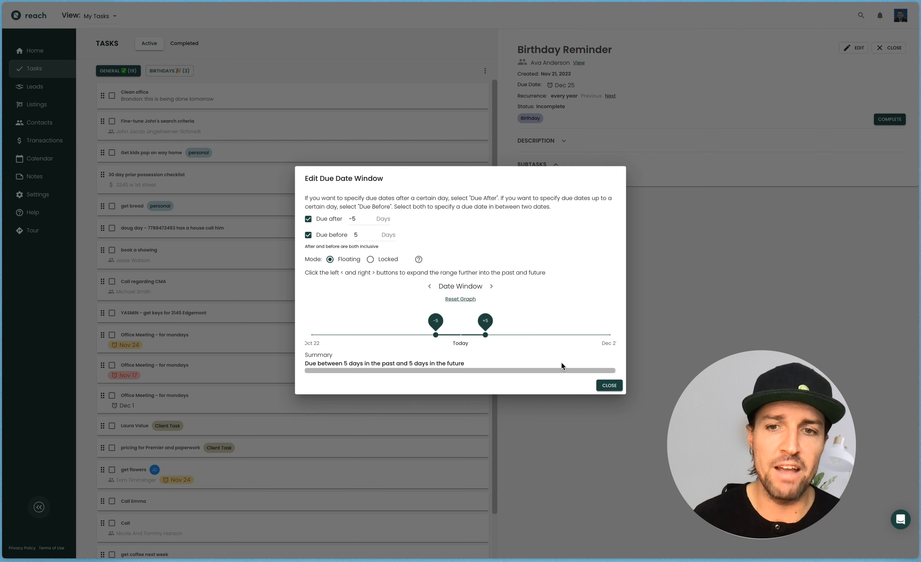
pyautogui.click(607, 385)
pyautogui.click(609, 374)
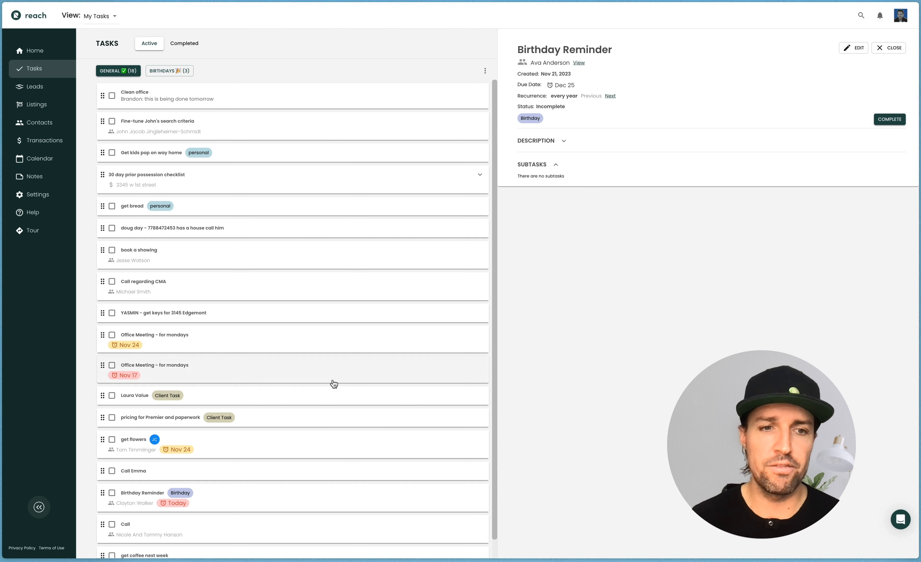
# Review the General task list, then switch to the Birthdays view
pyautogui.scroll(-1, 334, 384)
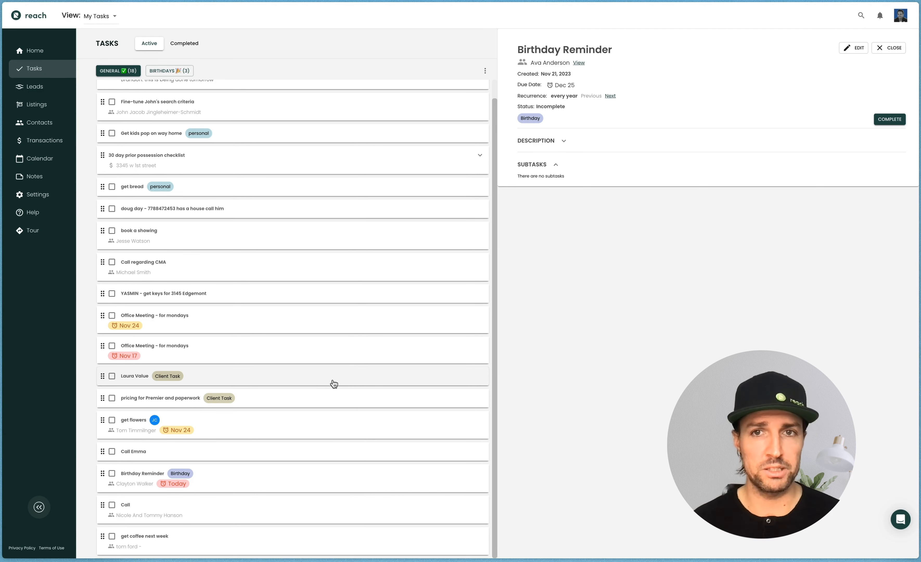
pyautogui.click(180, 74)
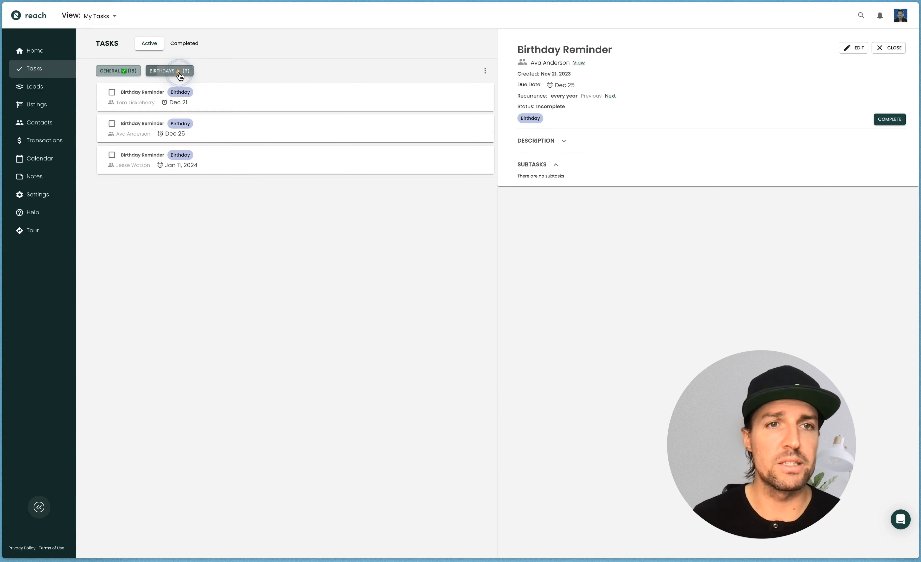
# Add a Home Anniversary task template from the list of common templates
pyautogui.click(485, 71)
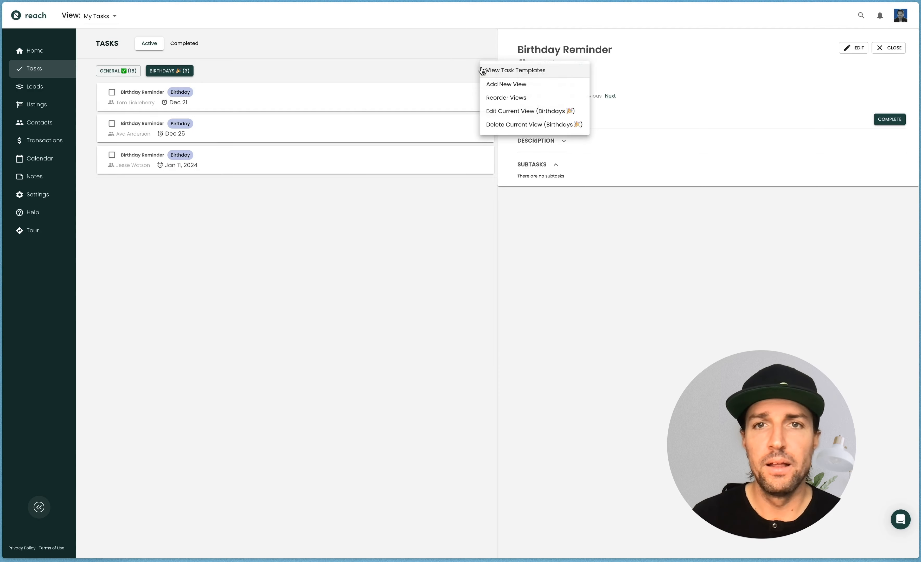
pyautogui.click(515, 70)
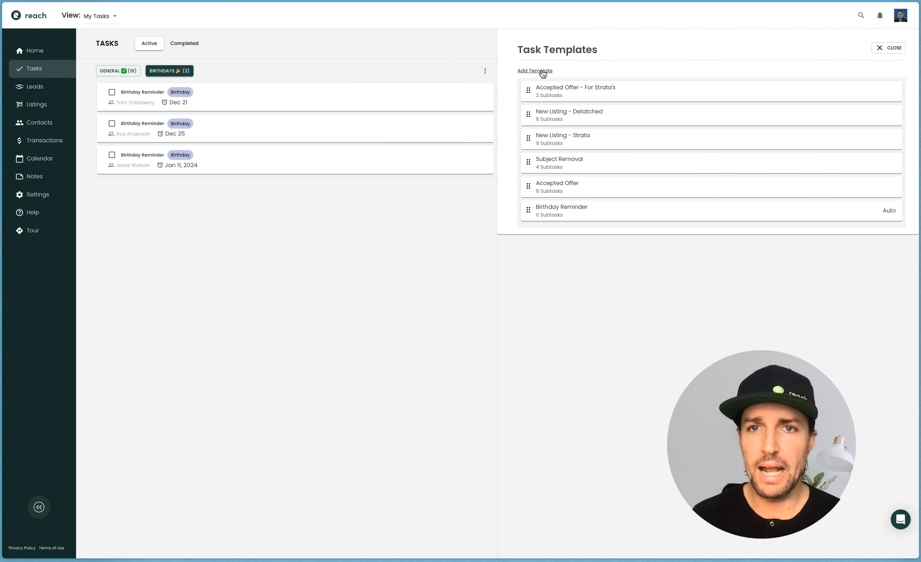
pyautogui.click(542, 70)
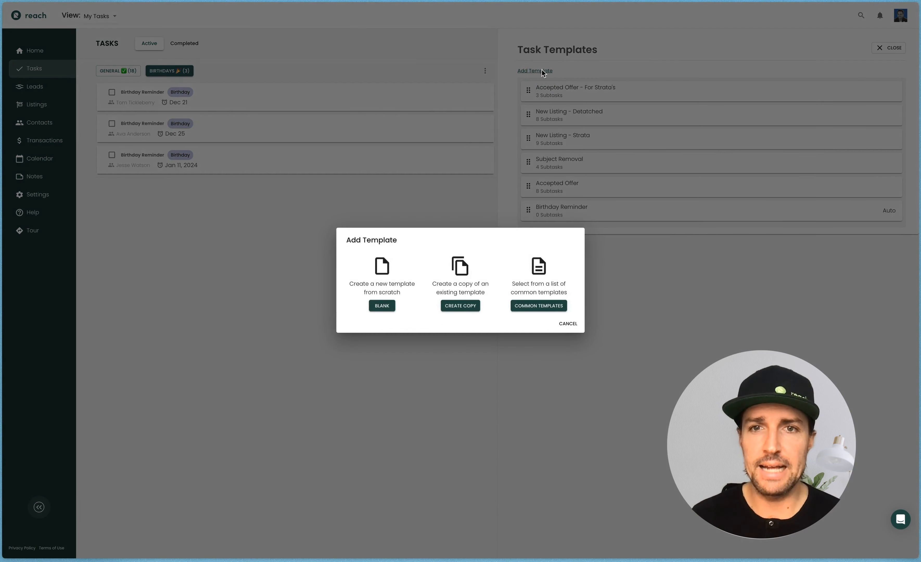
pyautogui.click(541, 306)
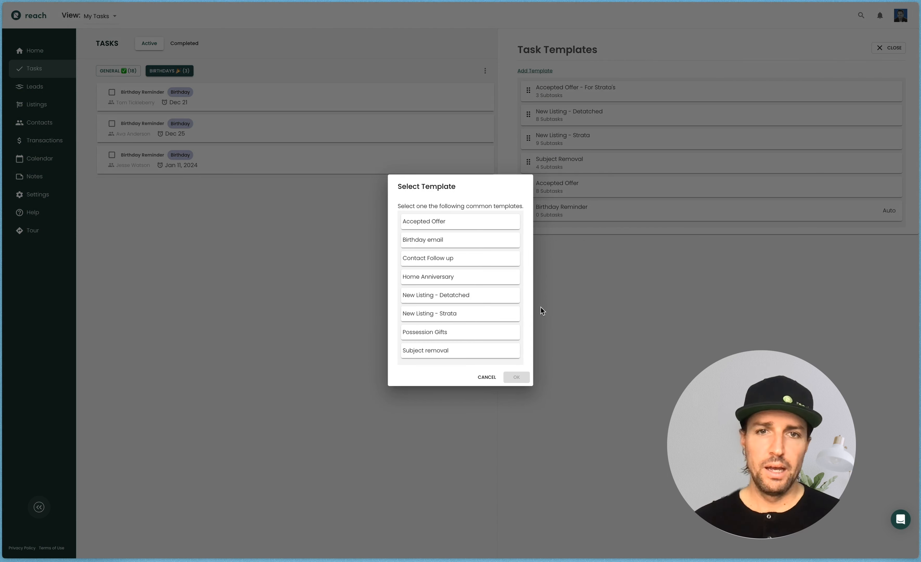
pyautogui.click(475, 280)
pyautogui.click(517, 376)
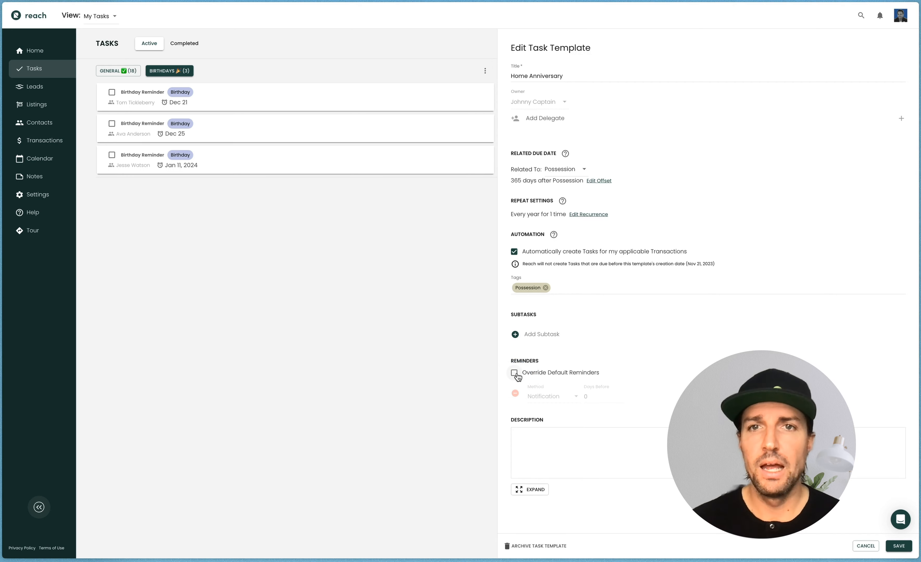
# Review the new template's title, related due date and repeat settings
pyautogui.moveTo(511, 48); pyautogui.dragTo(502, 77)
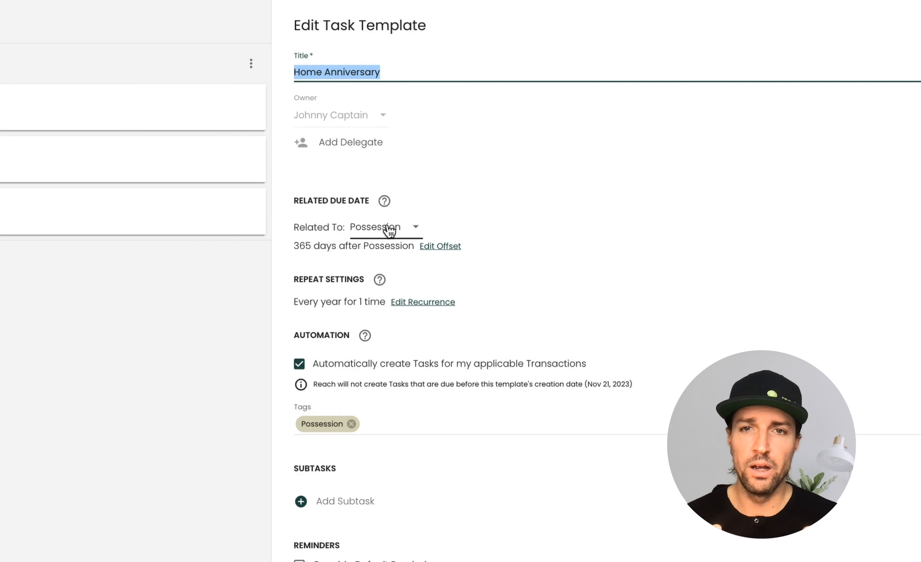
pyautogui.moveTo(309, 200); pyautogui.dragTo(358, 200)
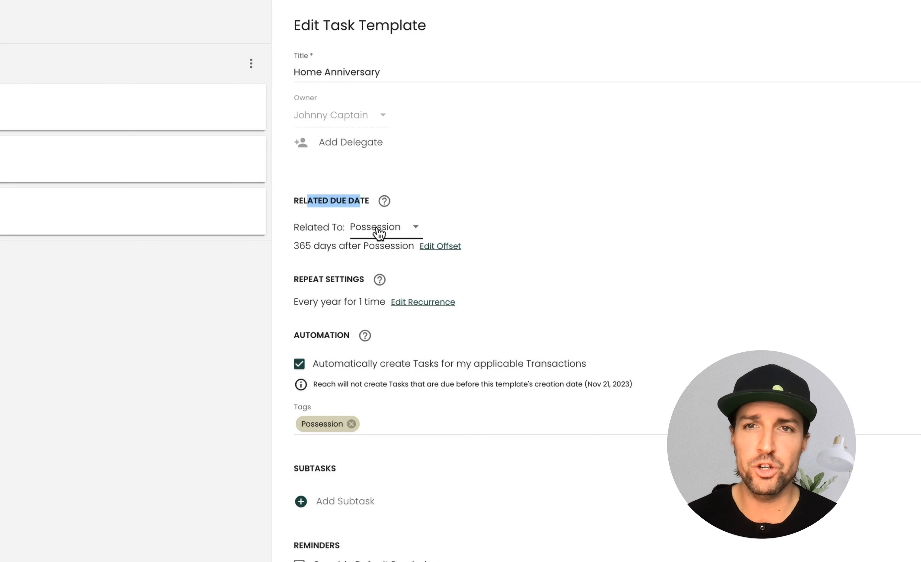
pyautogui.click(300, 246)
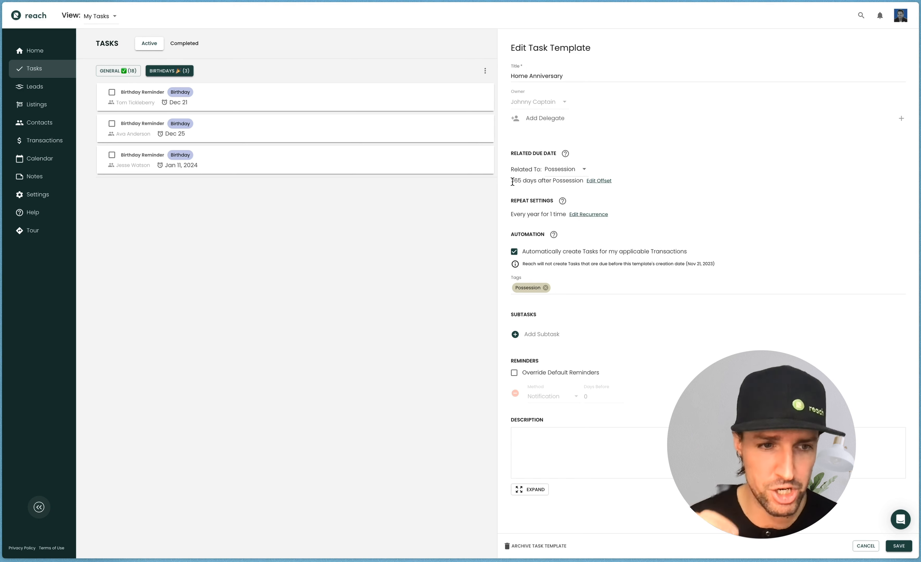
pyautogui.moveTo(512, 200); pyautogui.dragTo(552, 197)
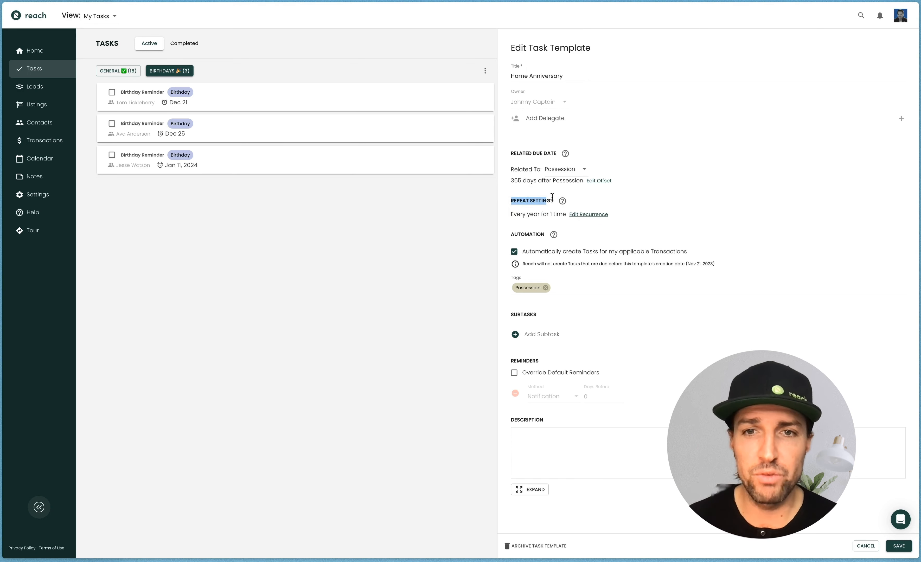
# Review the recurrence end options, keep it ending after 1 occurrence, and save the Home Anniversary template
pyautogui.click(518, 214)
pyautogui.click(429, 281)
pyautogui.moveTo(429, 281); pyautogui.dragTo(420, 280)
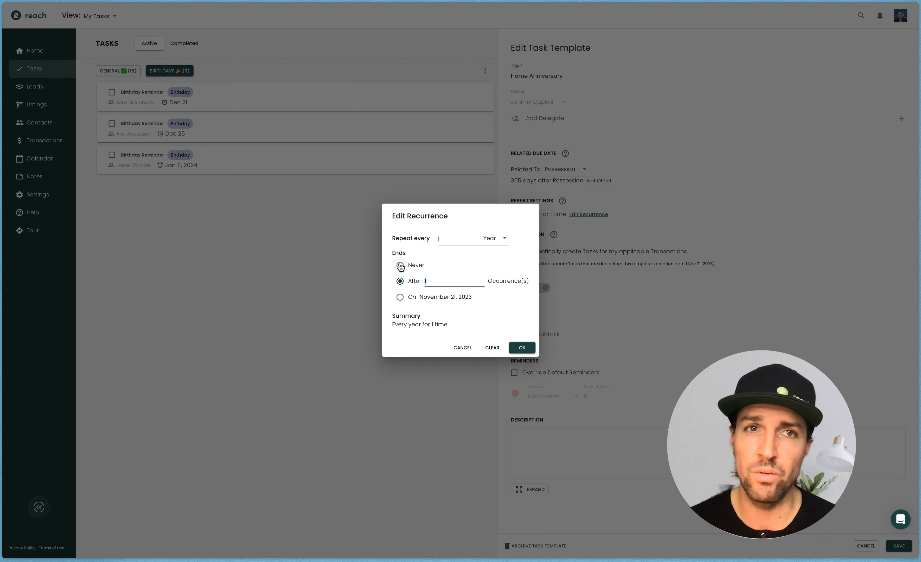
pyautogui.click(400, 266)
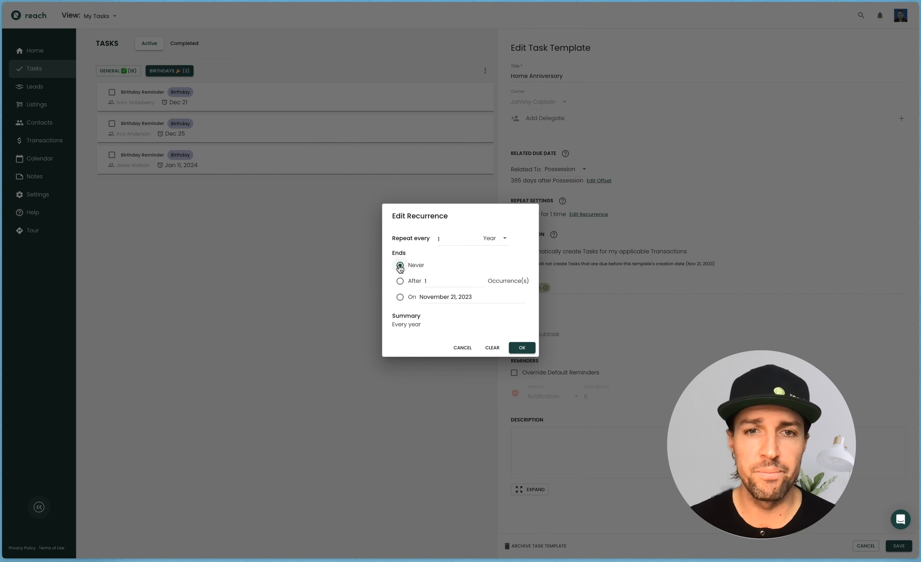
pyautogui.click(400, 282)
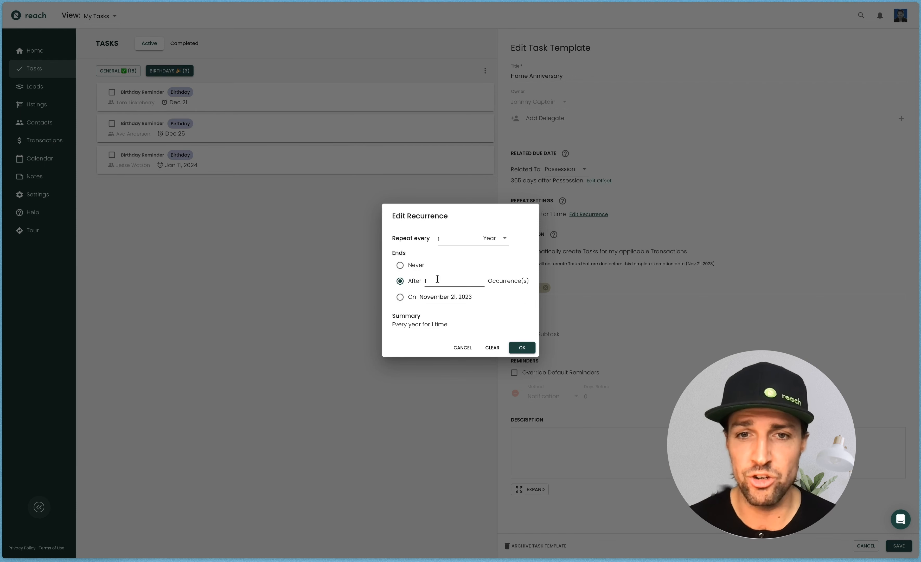
pyautogui.click(521, 348)
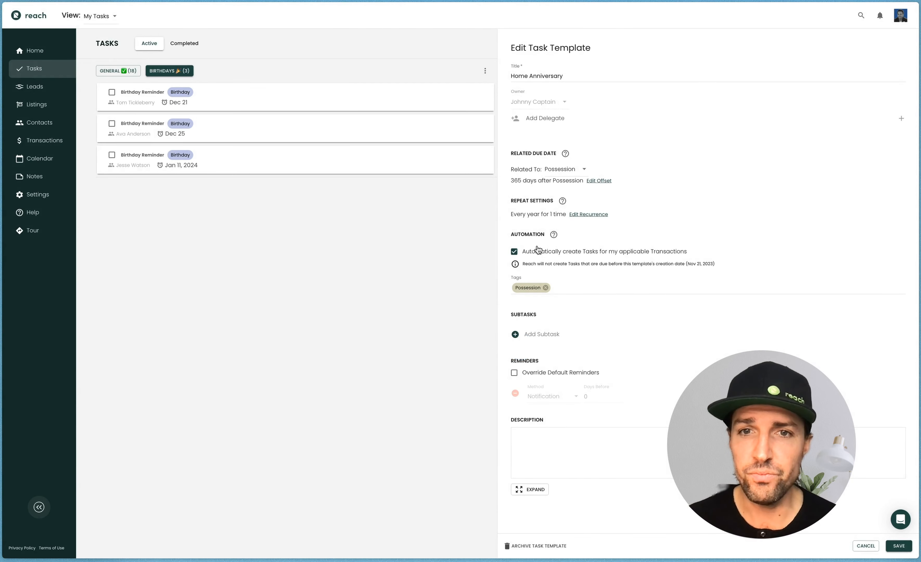
pyautogui.moveTo(517, 234); pyautogui.dragTo(545, 234)
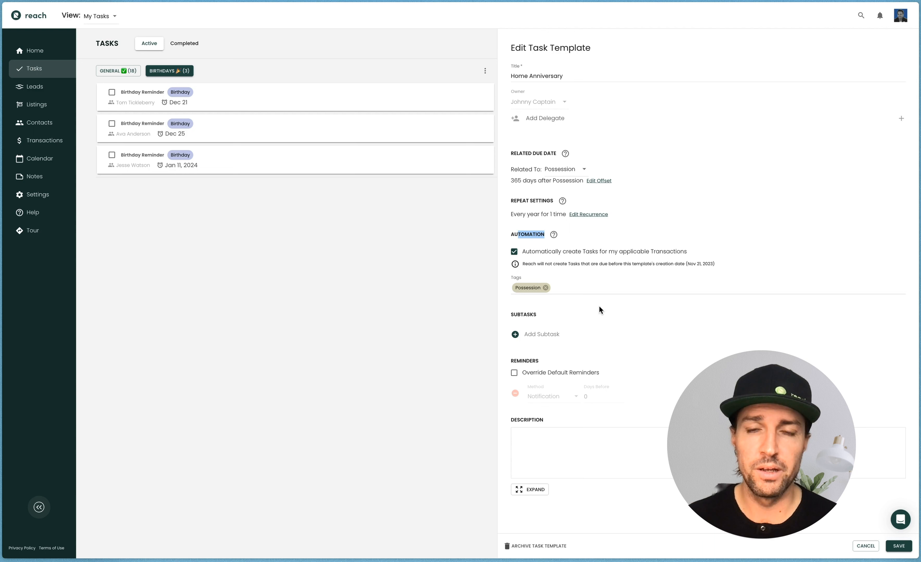
pyautogui.click(902, 546)
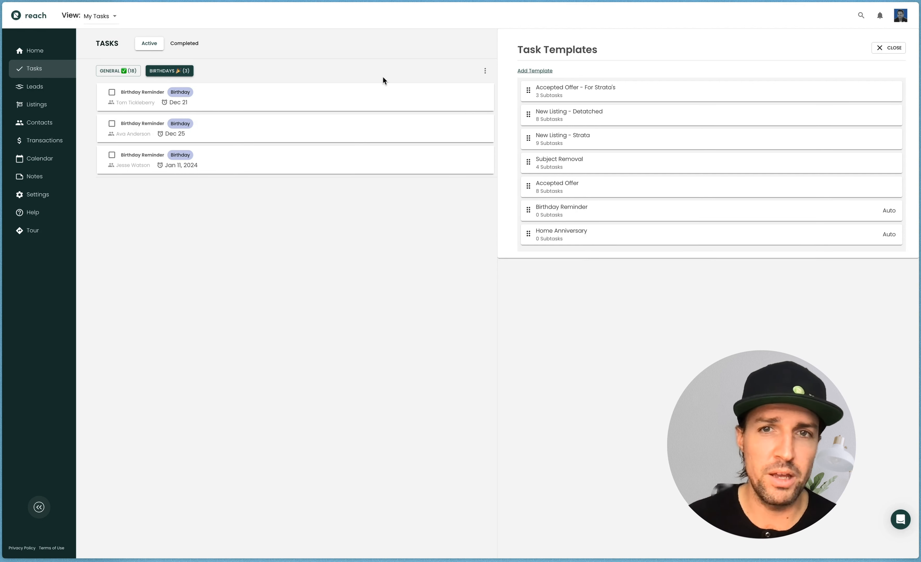
# Add a new task view from the Anniversaries template with a due window of 60 days in the future
pyautogui.click(485, 71)
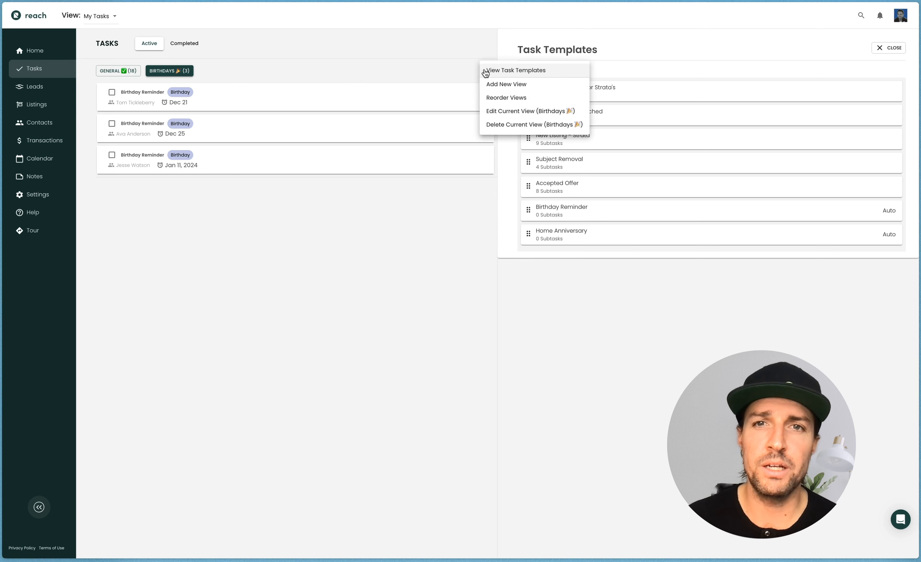
pyautogui.click(505, 84)
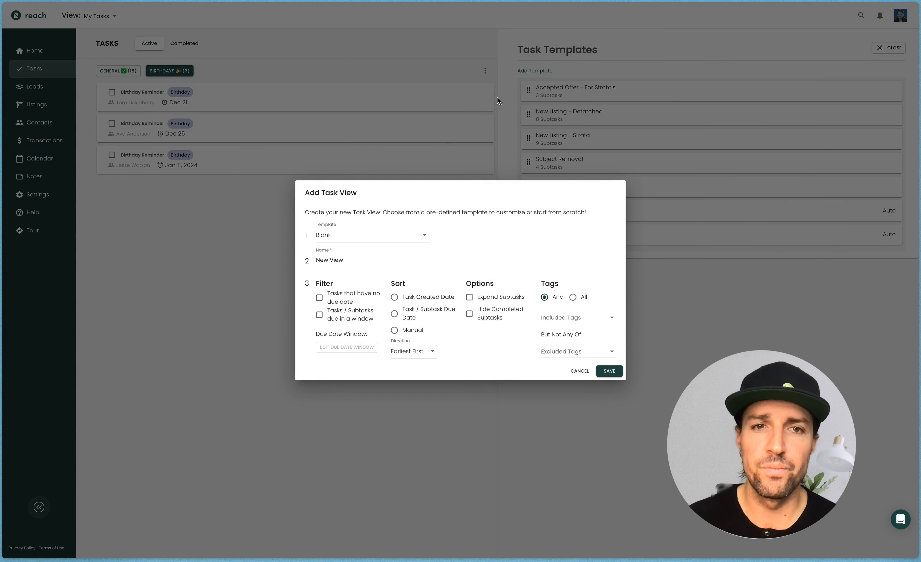
pyautogui.click(345, 235)
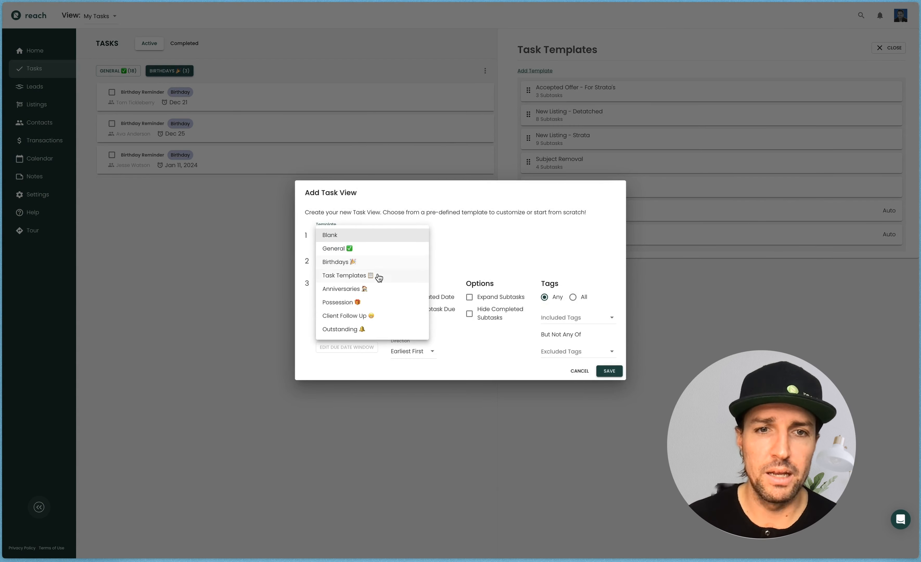
pyautogui.click(374, 289)
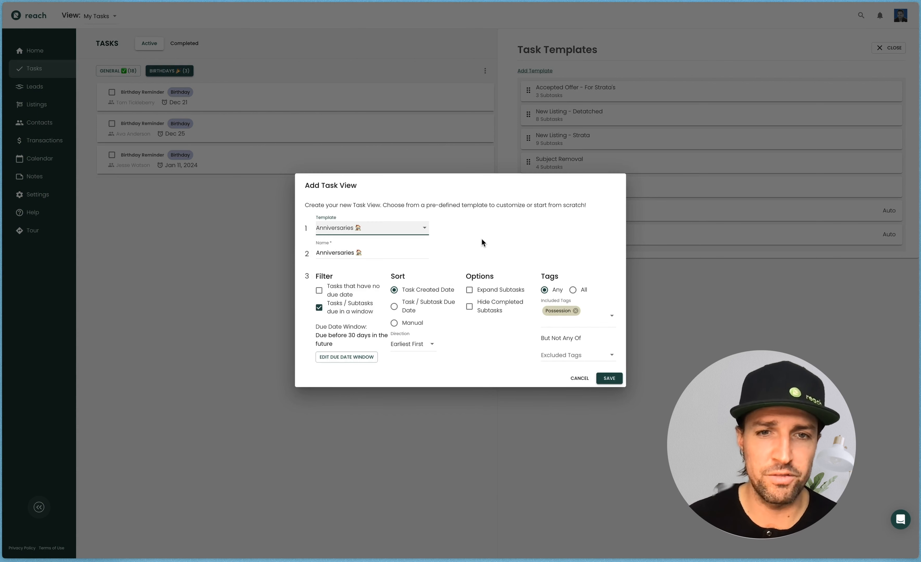
pyautogui.click(345, 356)
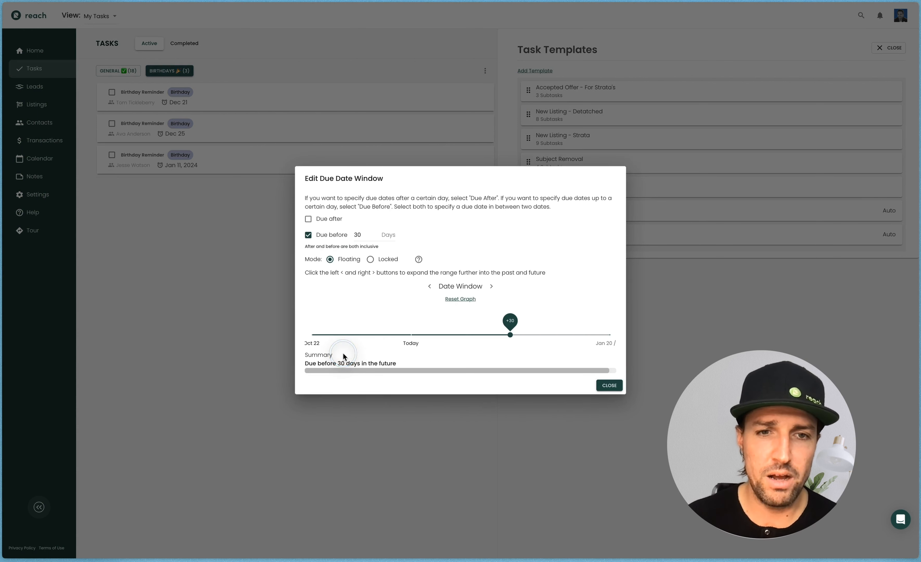
pyautogui.moveTo(510, 335); pyautogui.dragTo(625, 308)
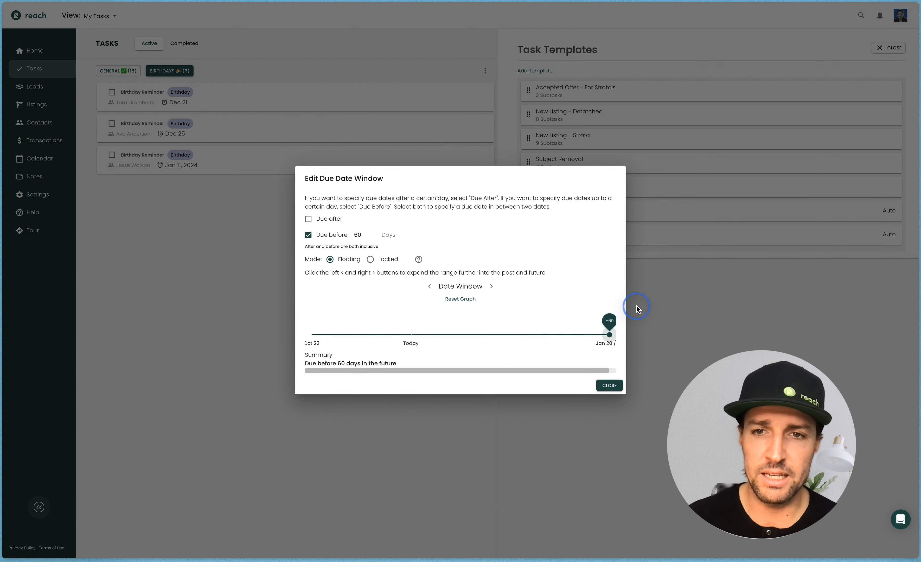
pyautogui.click(610, 388)
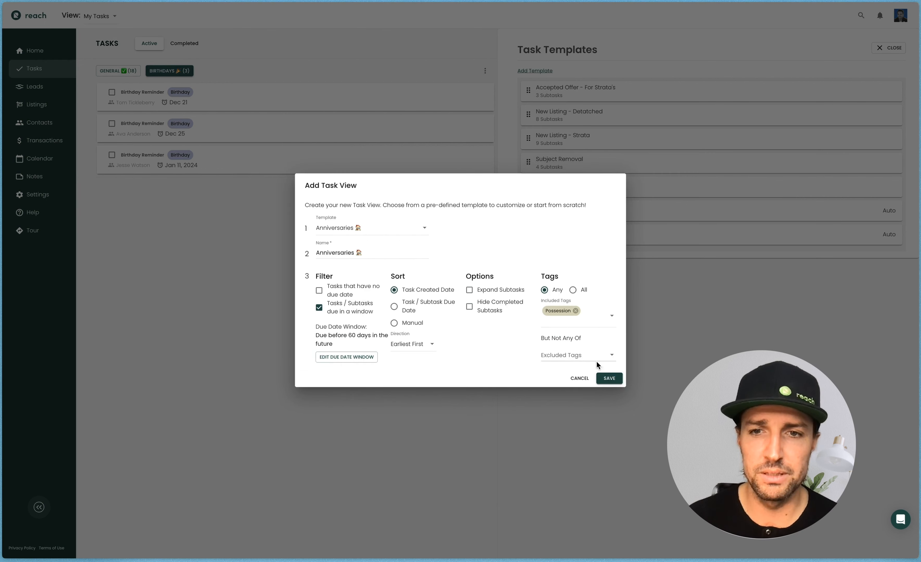
pyautogui.click(605, 379)
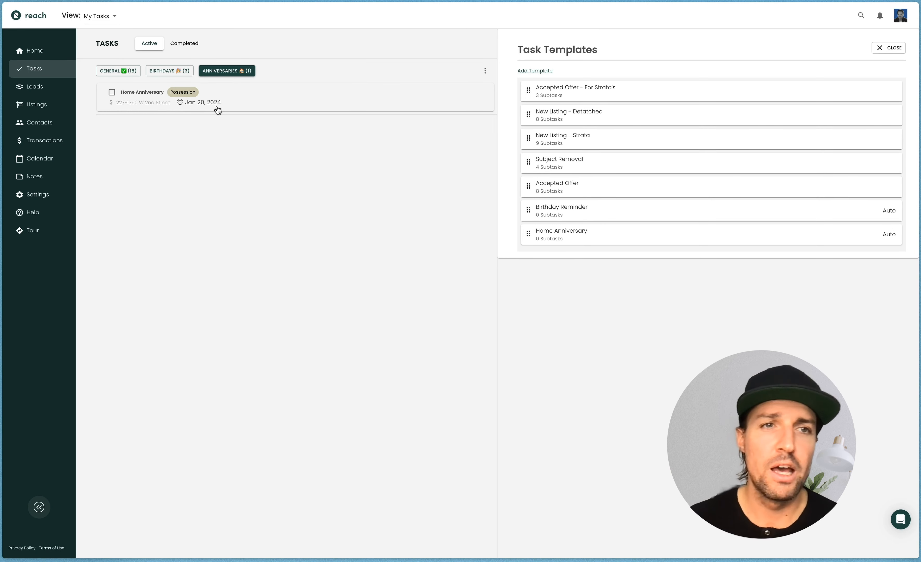
# Open the Home Anniversary task and inspect its linked transaction's possession date
pyautogui.click(146, 107)
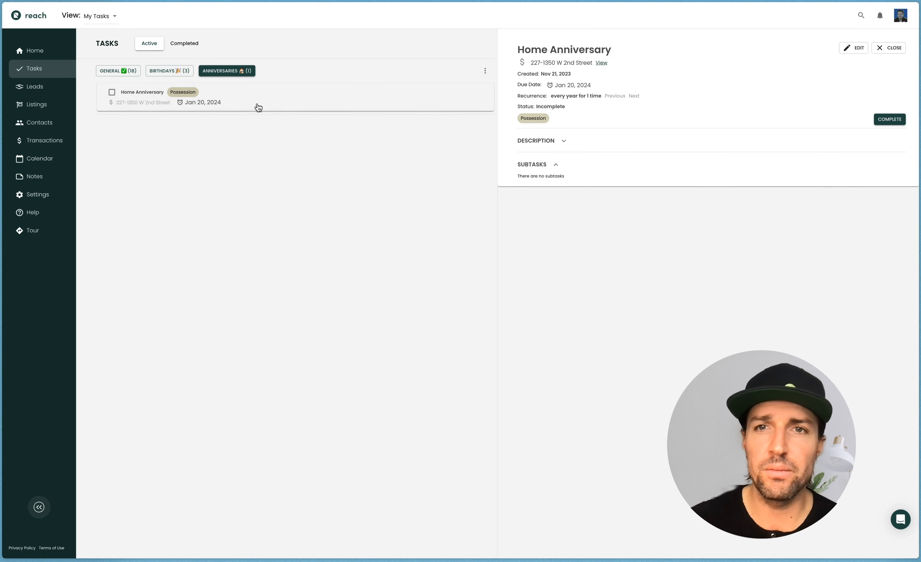
pyautogui.moveTo(530, 62); pyautogui.dragTo(563, 64)
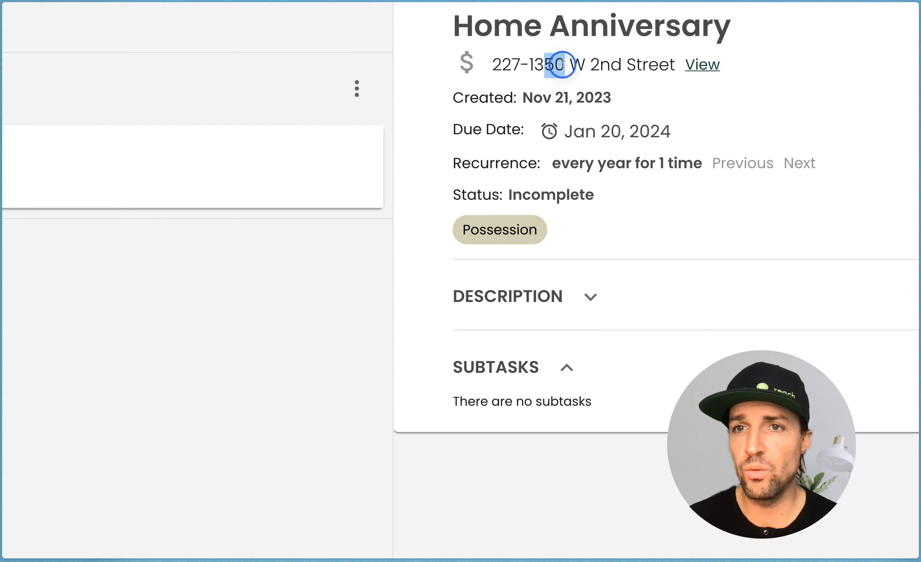
pyautogui.click(564, 64)
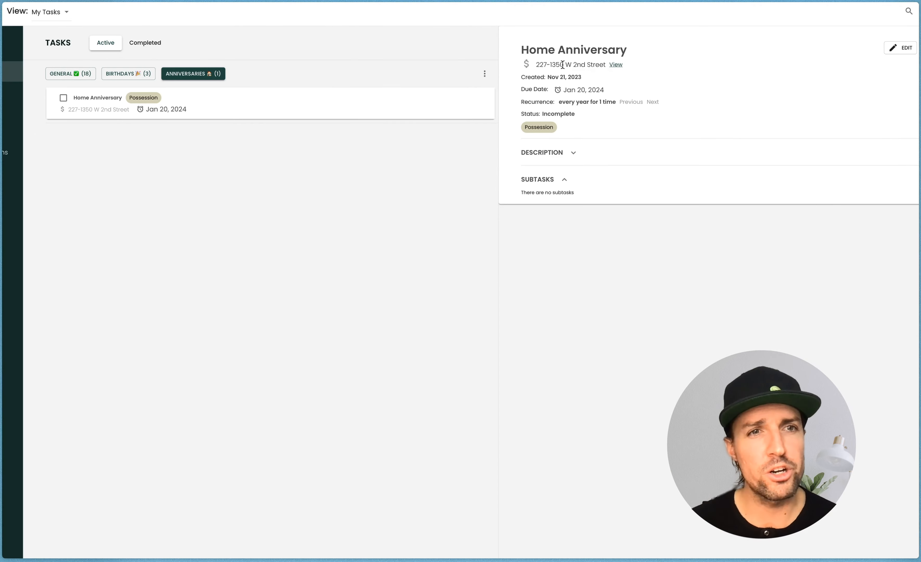
pyautogui.click(615, 64)
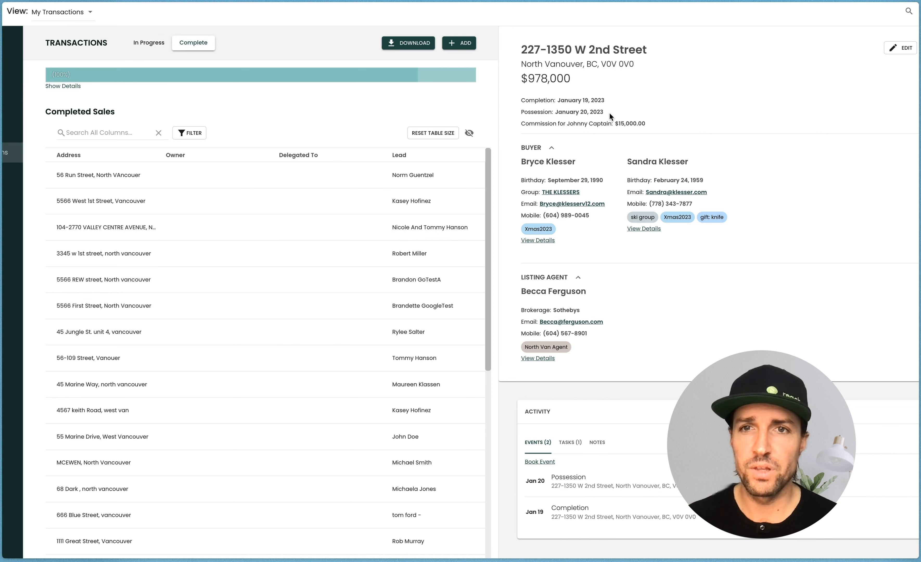
pyautogui.moveTo(603, 111); pyautogui.dragTo(557, 112)
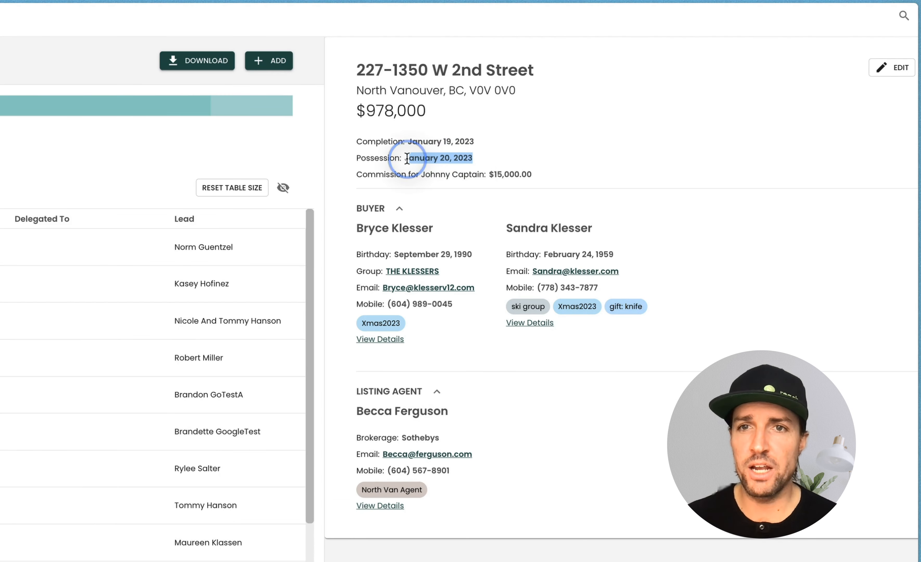